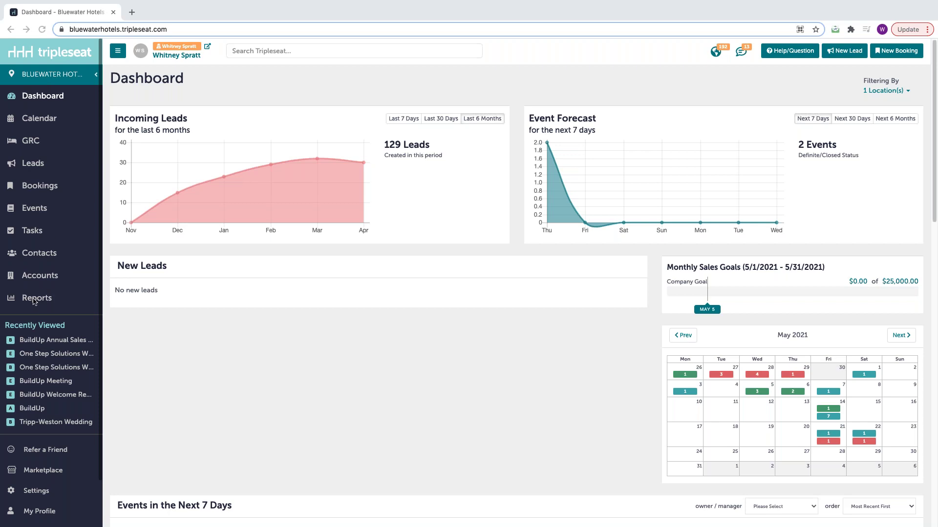
- Open Advanced Reporting from the Reports page and look through the available event, booking and sales reports
click(34, 299)
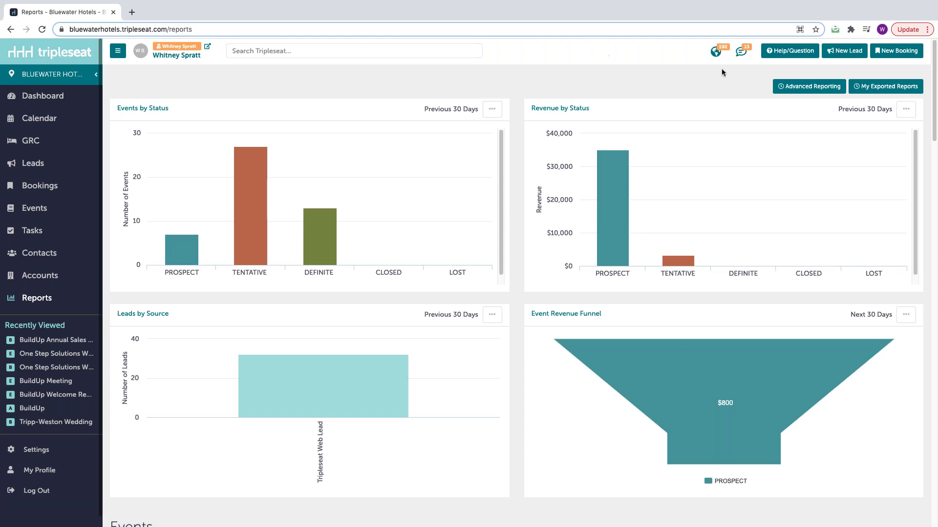
click(798, 88)
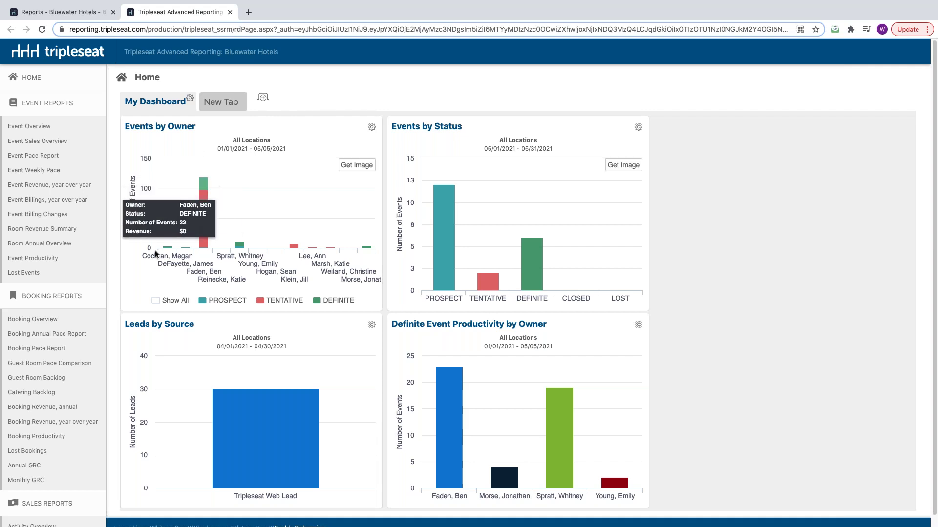
scroll(134, 280, down, 1)
scroll(134, 281, down, 1)
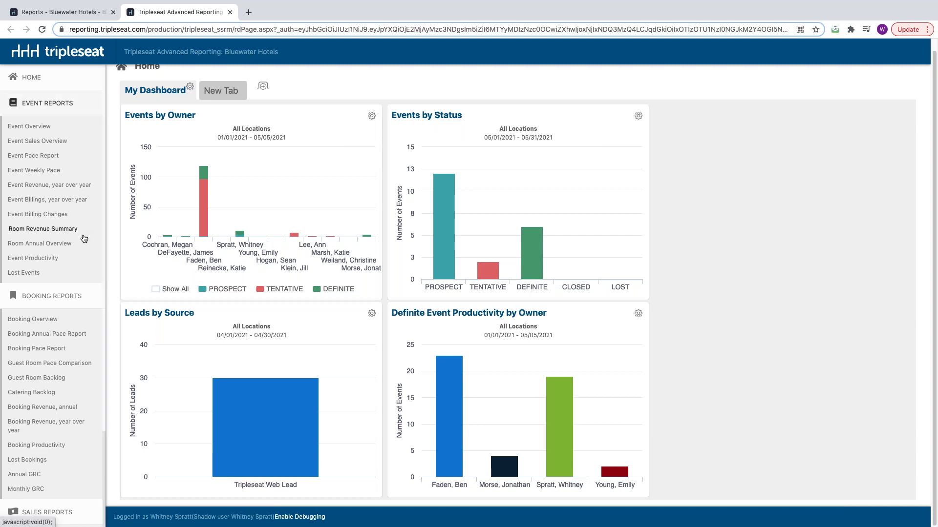
scroll(84, 238, down, 3)
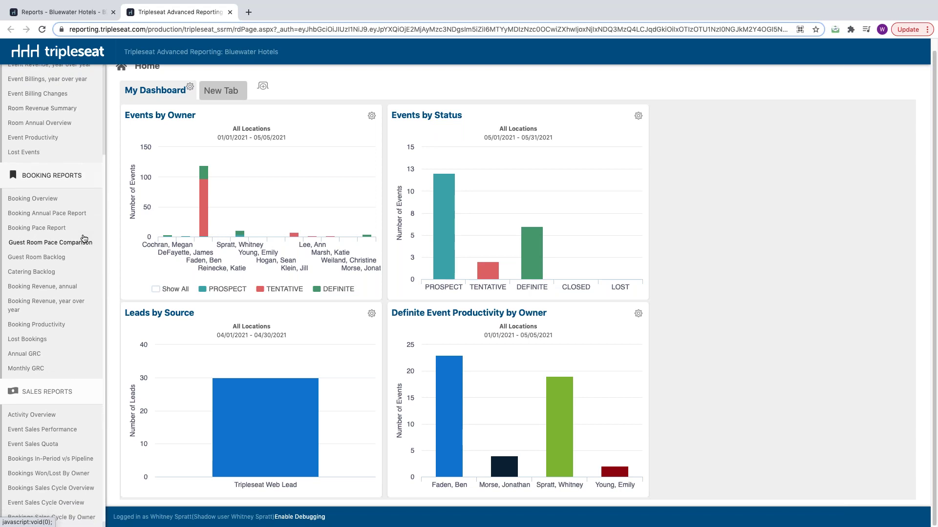
scroll(84, 238, up, 3)
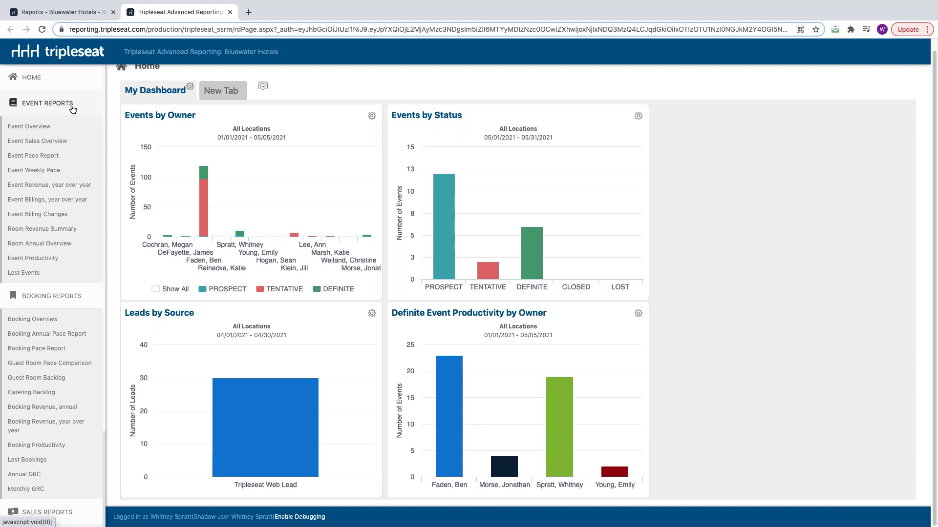
- Open the Event Overview report and review its report options for locations, statuses and date range
click(38, 128)
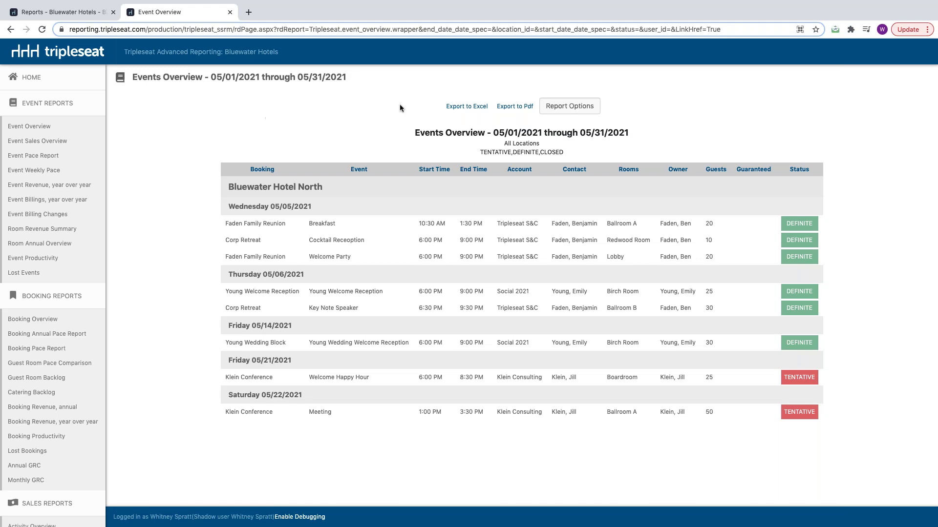
click(574, 111)
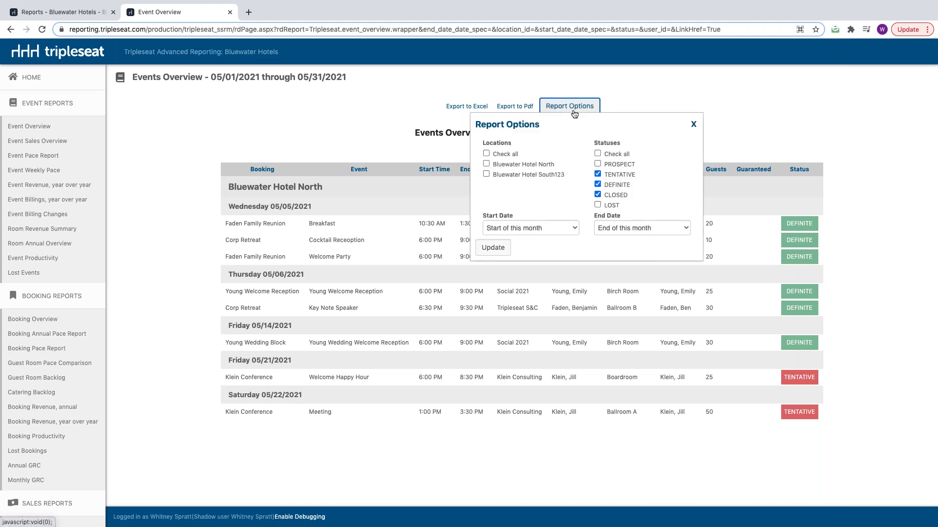
click(486, 174)
click(693, 124)
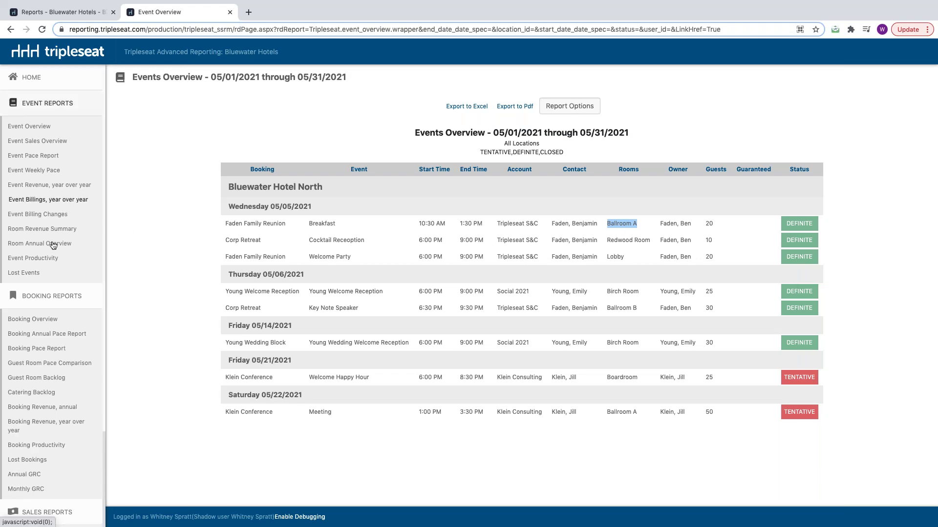
- Open the Booking Overview report, review its report options, and examine the Food and Beverage revenue columns
click(22, 320)
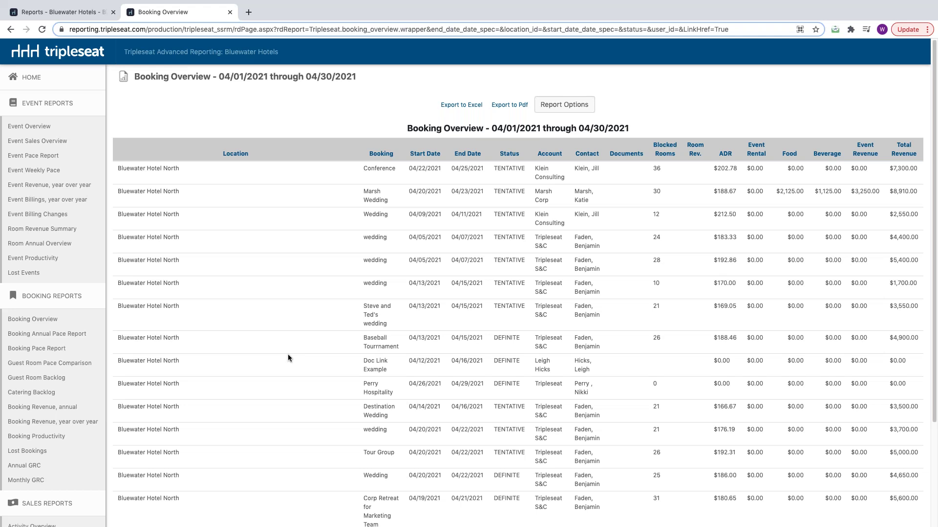
click(571, 106)
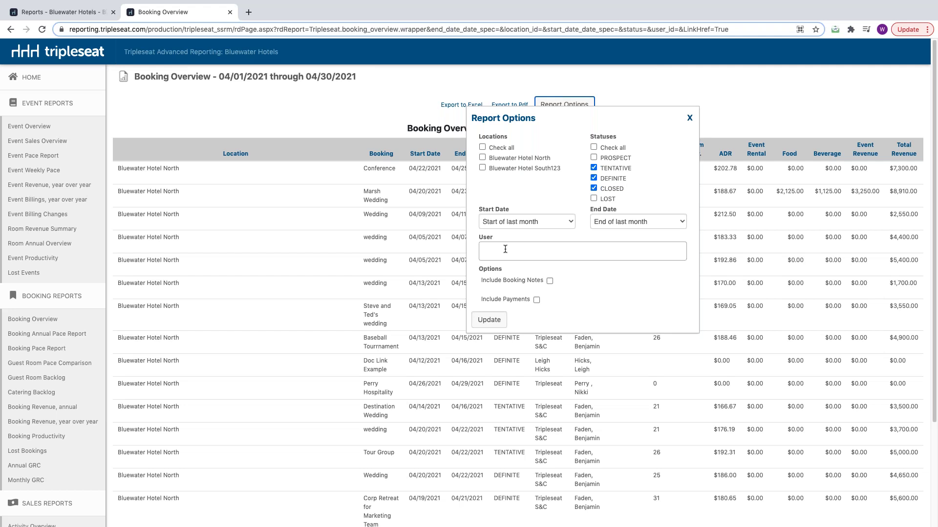
click(690, 118)
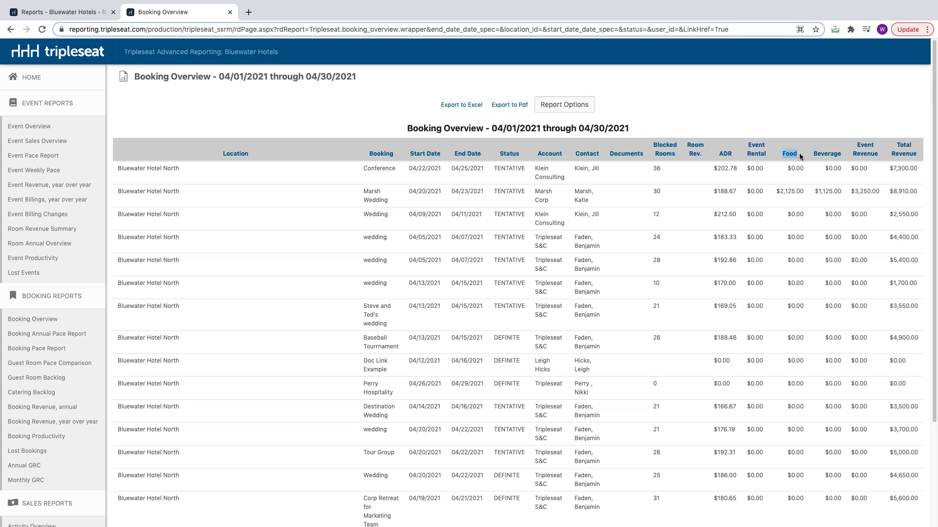
drag(812, 153, 841, 153)
drag(805, 191, 779, 193)
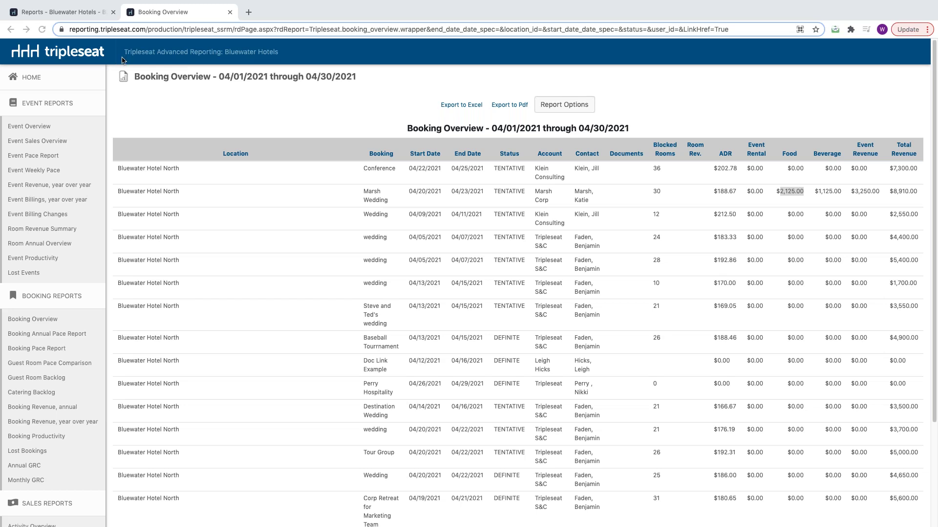
- Open the Booking Annual Pace Report and review its location filters and Group By choices
click(36, 335)
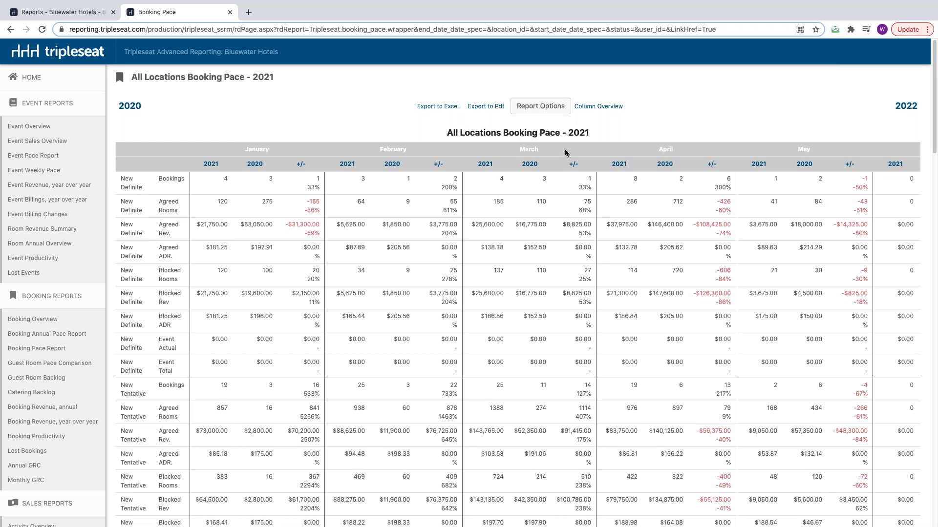
click(542, 106)
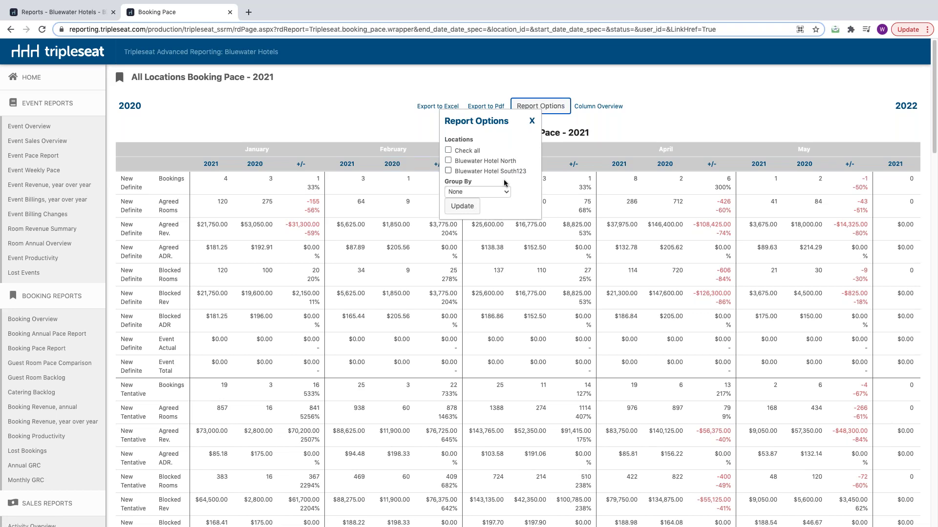
click(507, 194)
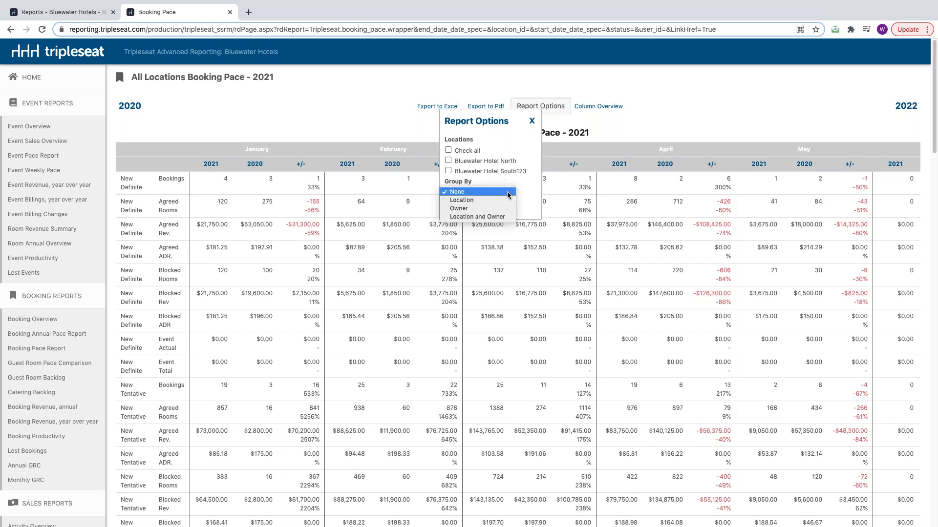
click(508, 193)
click(532, 120)
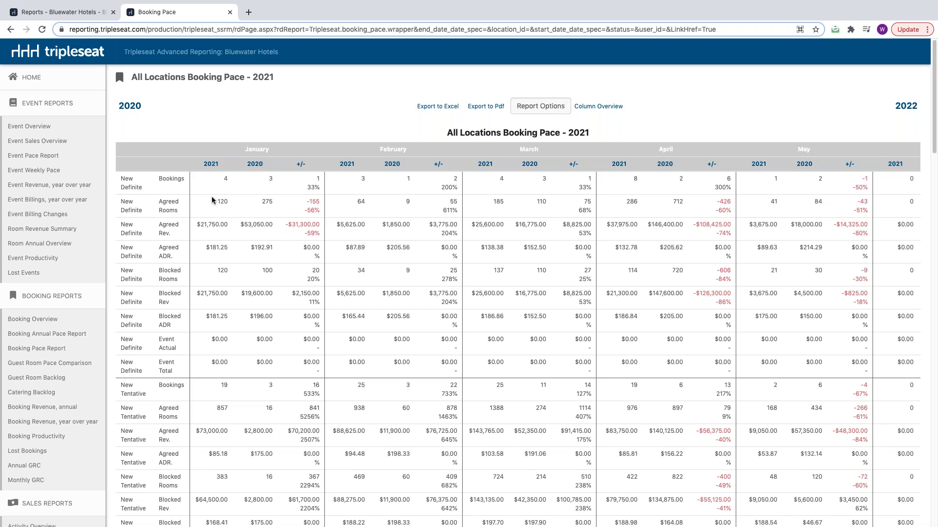
- Examine the 2021 booking pace table by status and month, down to the Data Sections definitions
scroll(191, 266, down, 3)
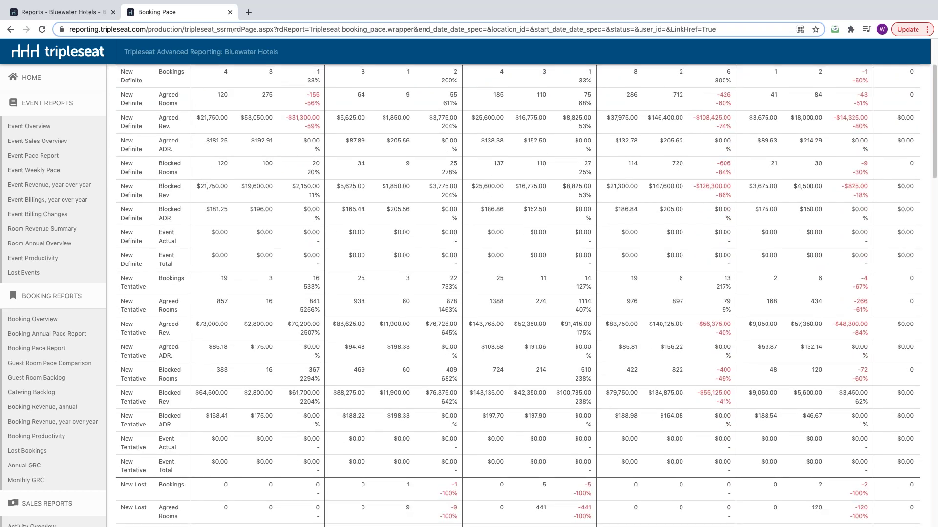
scroll(518, 296, down, 8)
scroll(518, 295, down, 3)
scroll(518, 296, down, 5)
scroll(518, 296, down, 1)
scroll(517, 296, down, 8)
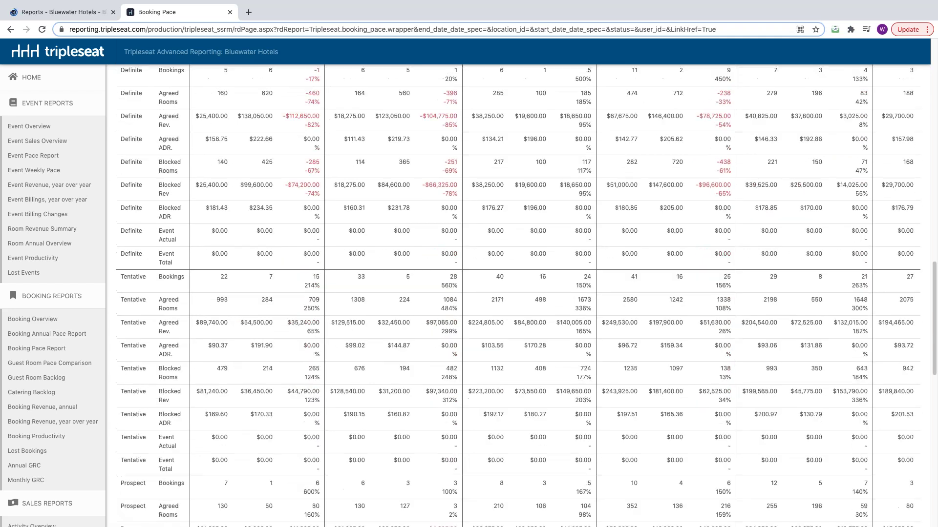
scroll(518, 296, down, 2)
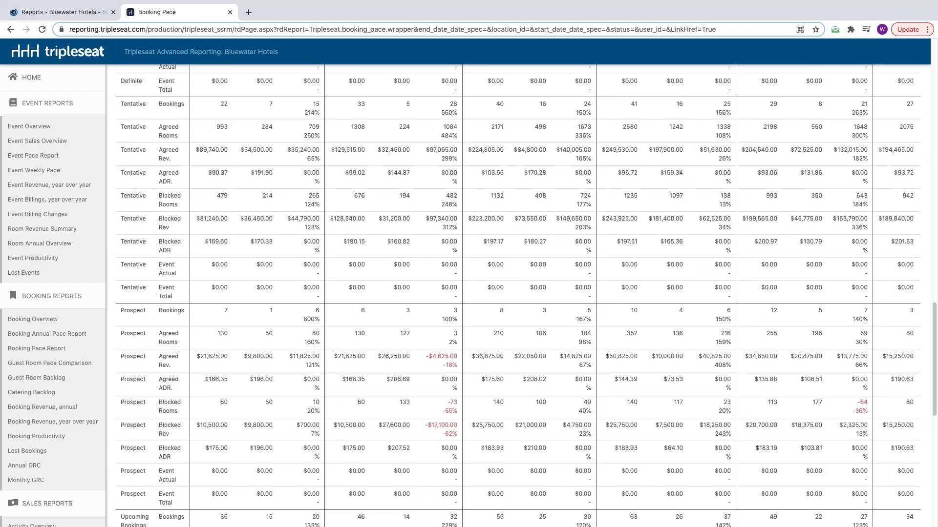
scroll(518, 296, down, 2)
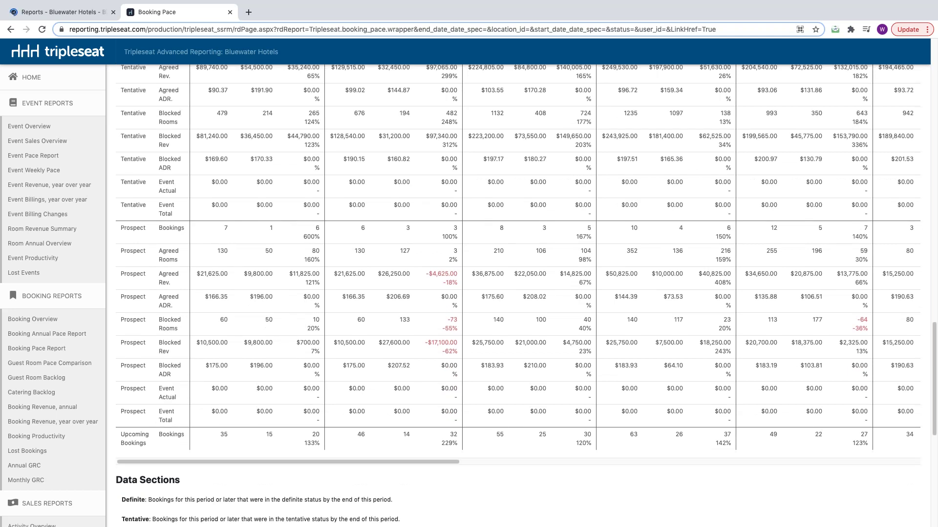
scroll(518, 296, down, 1)
scroll(517, 296, down, 4)
scroll(518, 296, up, 13)
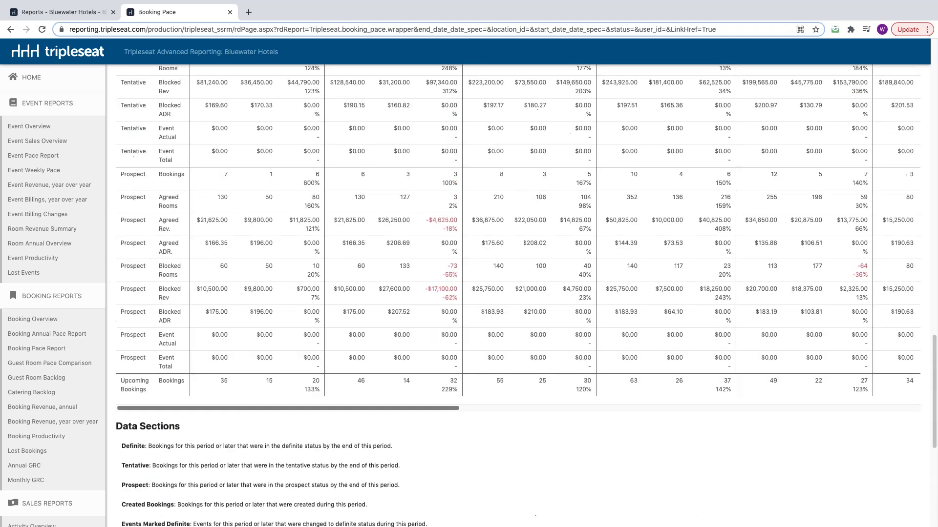
scroll(518, 296, up, 15)
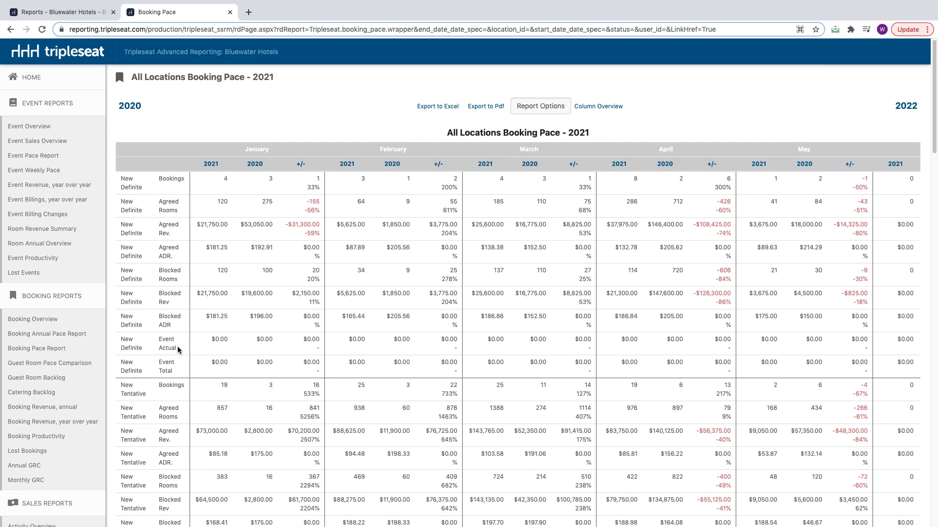
- Highlight the Event Actual row label under New Definite and compare the New Definite and New Tentative rows
drag(178, 348, 159, 337)
scroll(249, 362, down, 3)
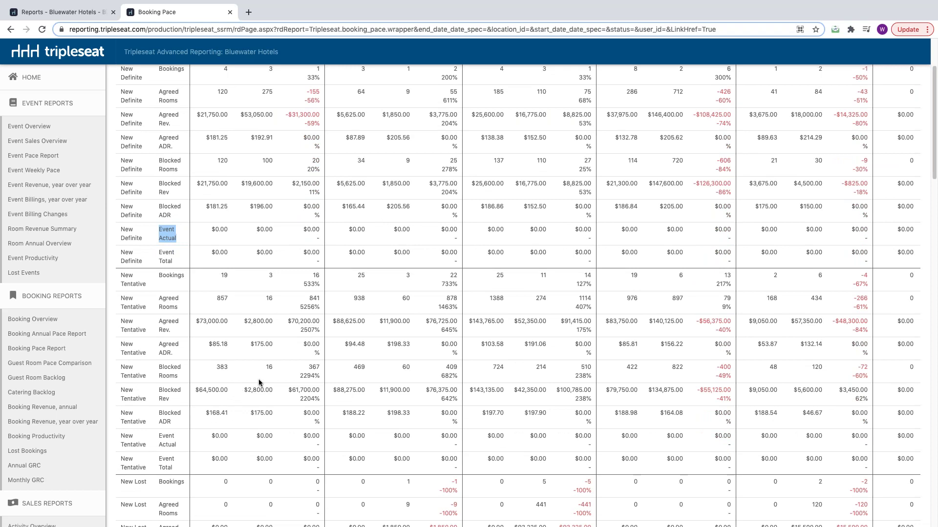
scroll(266, 379, down, 3)
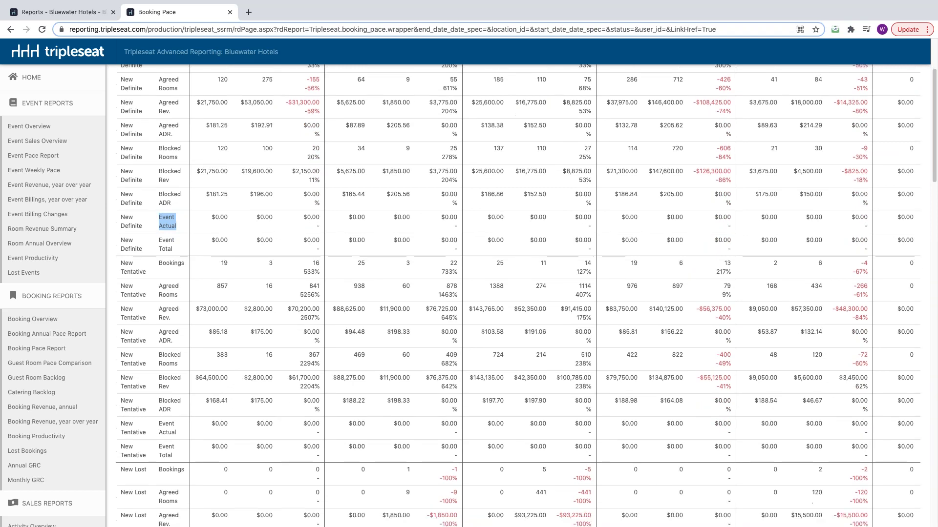
scroll(518, 293, up, 6)
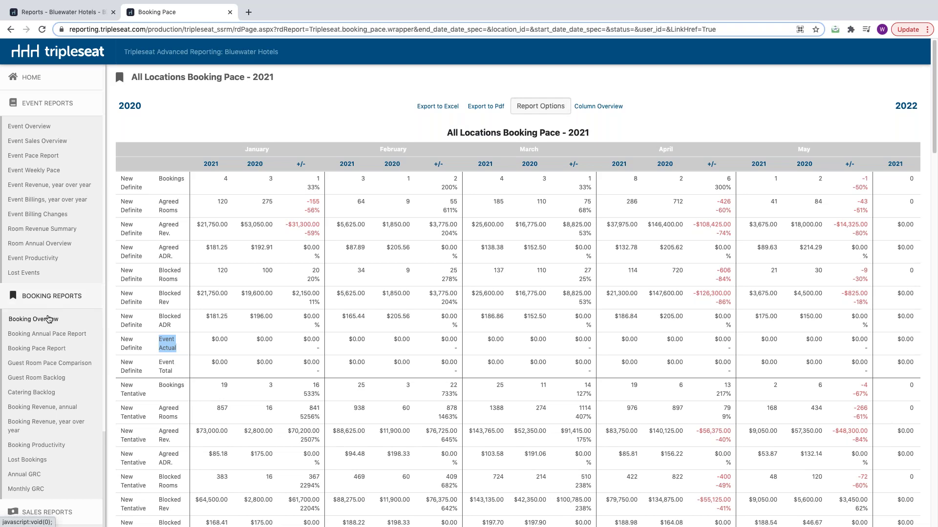
- Open the Booking Productivity report and review its report options, including the Primary Grouping choices
click(28, 446)
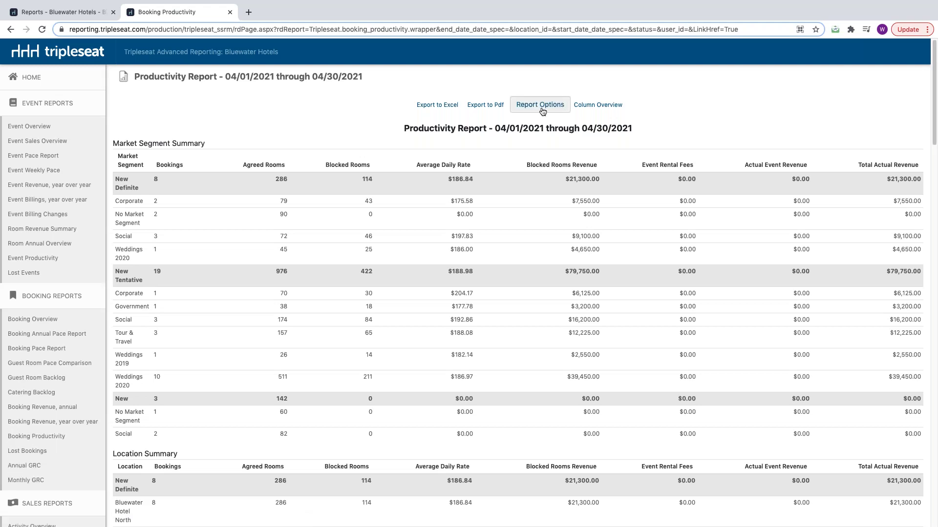
click(541, 105)
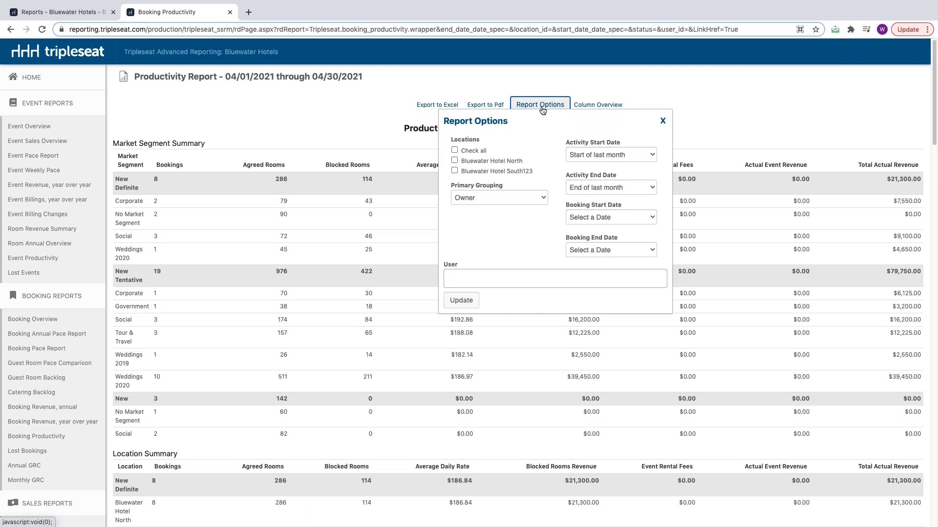
click(543, 198)
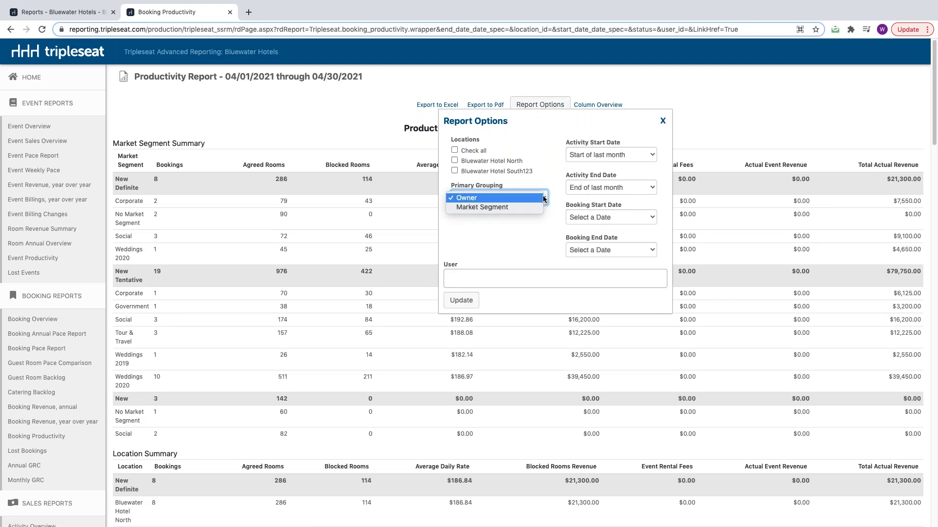
click(547, 179)
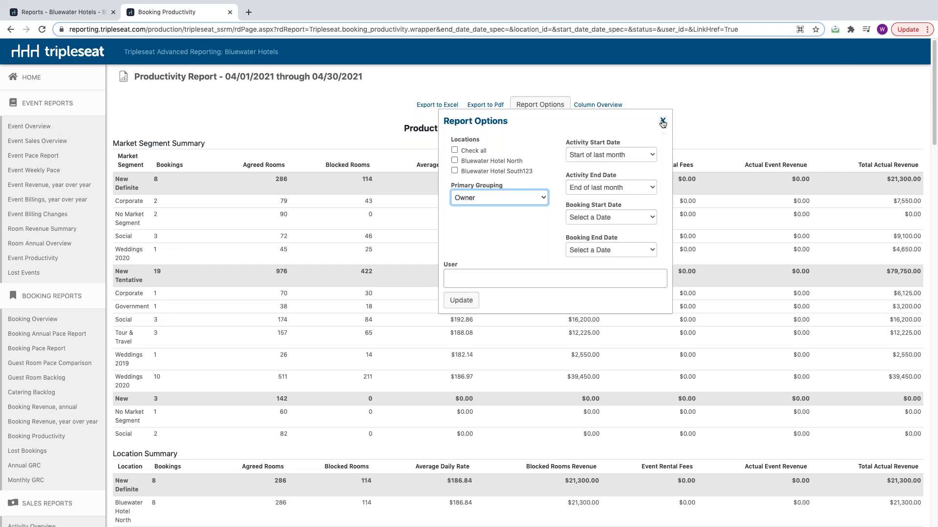
click(662, 120)
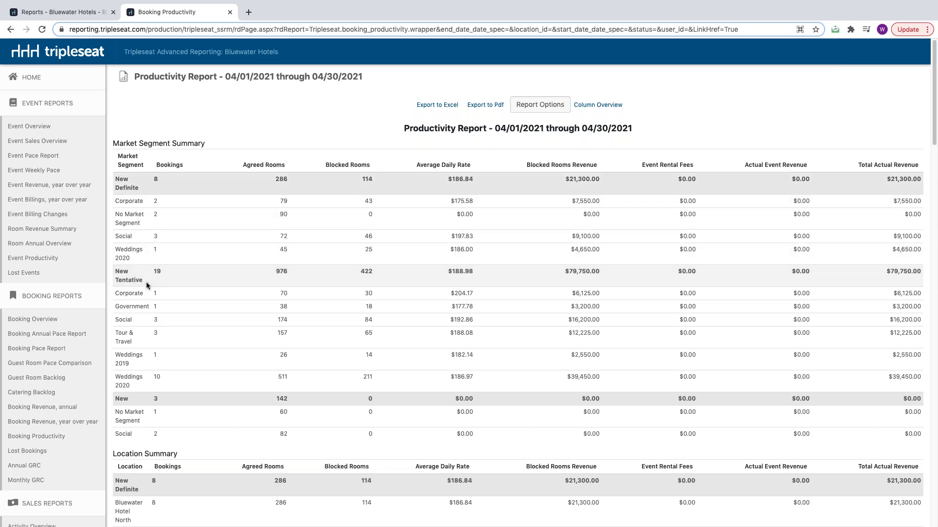
- Examine the productivity report's Market Segment, Location and Owner summaries
scroll(142, 350, down, 2)
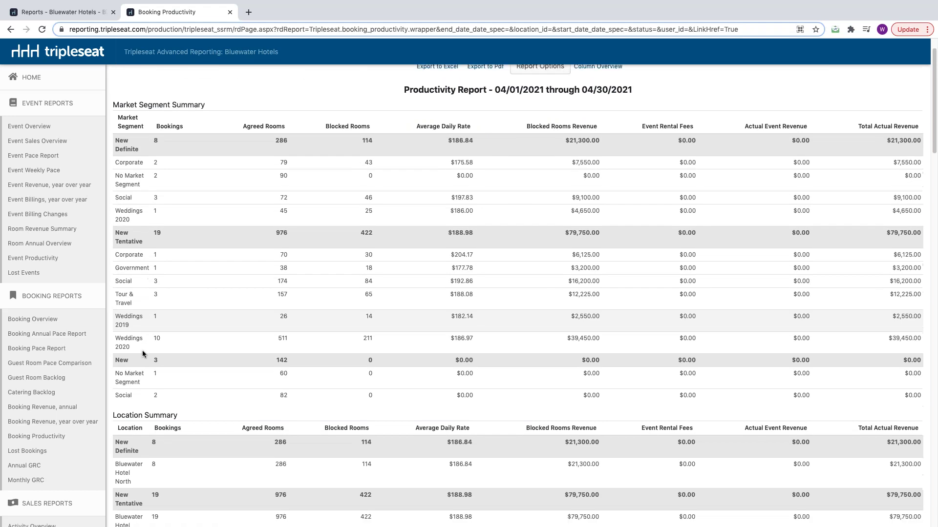
scroll(138, 362, down, 5)
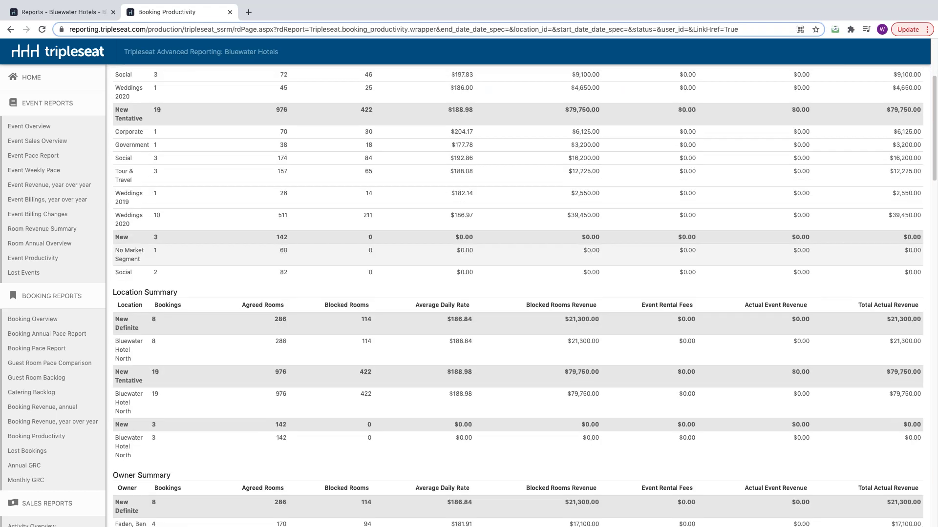
scroll(142, 303, down, 2)
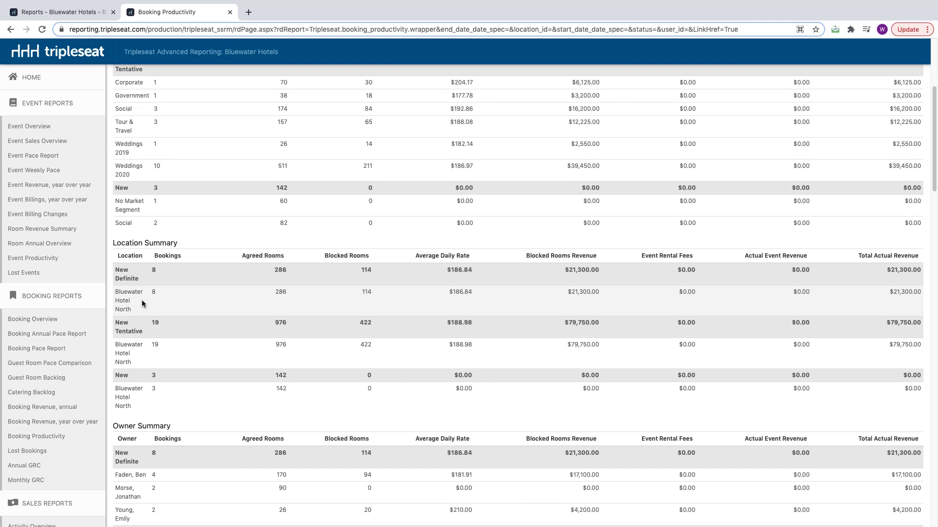
scroll(142, 303, down, 3)
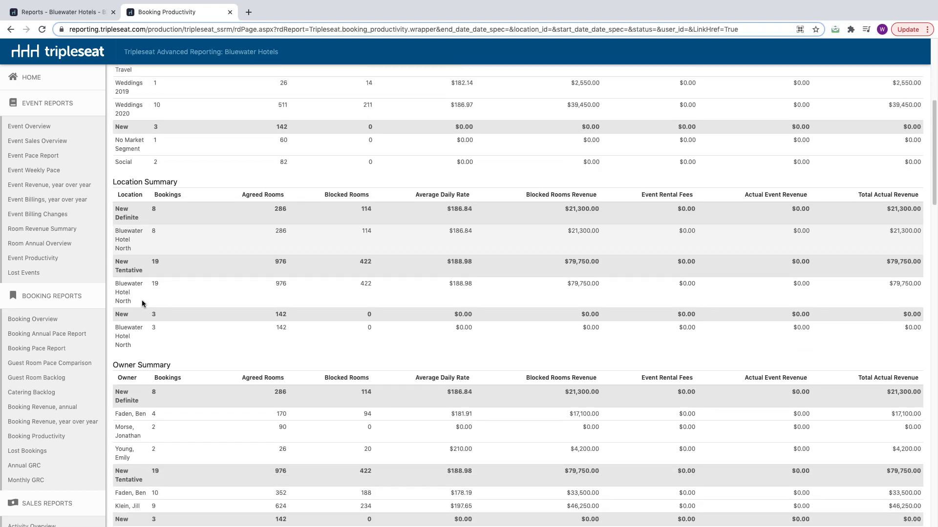
scroll(142, 303, down, 4)
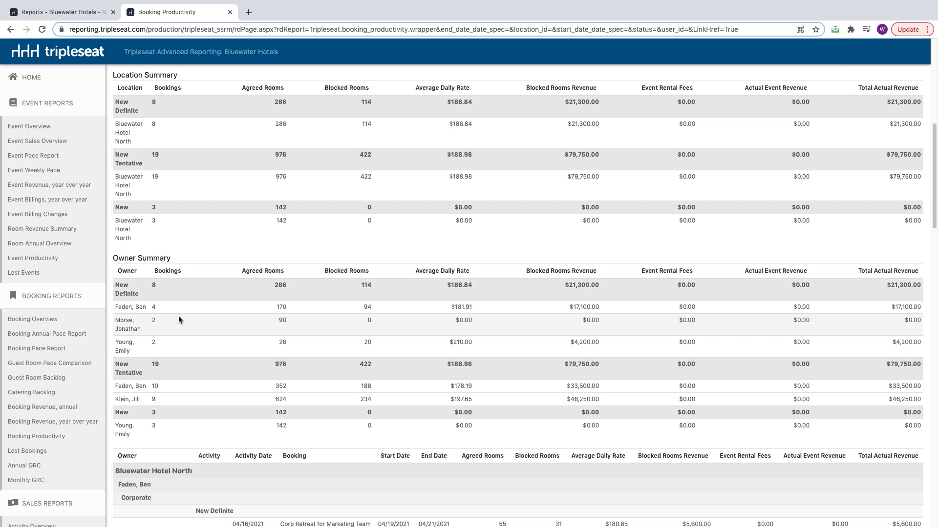
- Examine the productivity report's detail rows by owner and market segment, highlighting the Corporate group, and return to the report's start
scroll(178, 315, down, 2)
scroll(179, 319, down, 5)
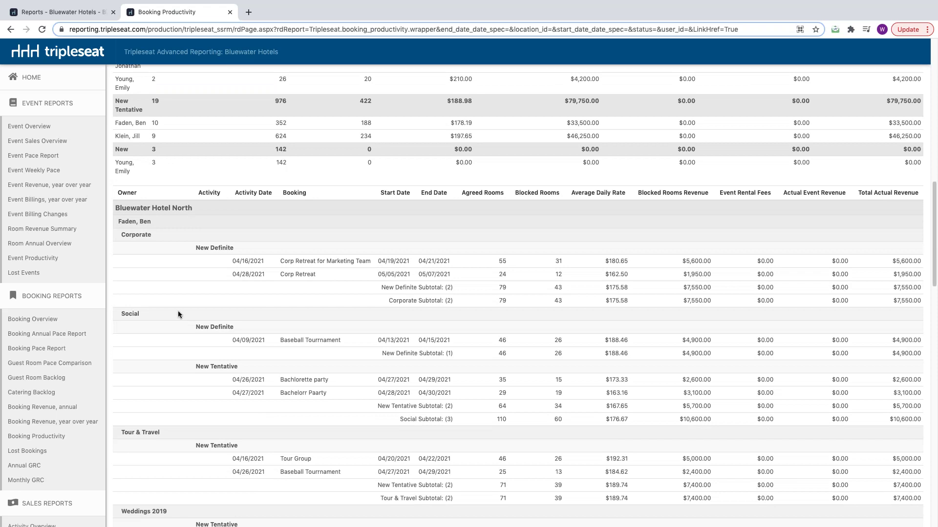
drag(155, 221, 126, 237)
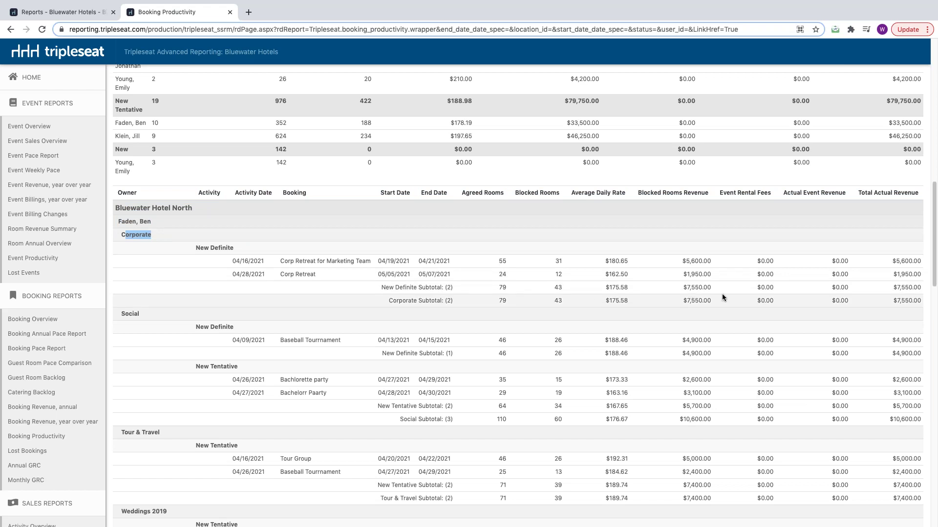
scroll(722, 295, down, 2)
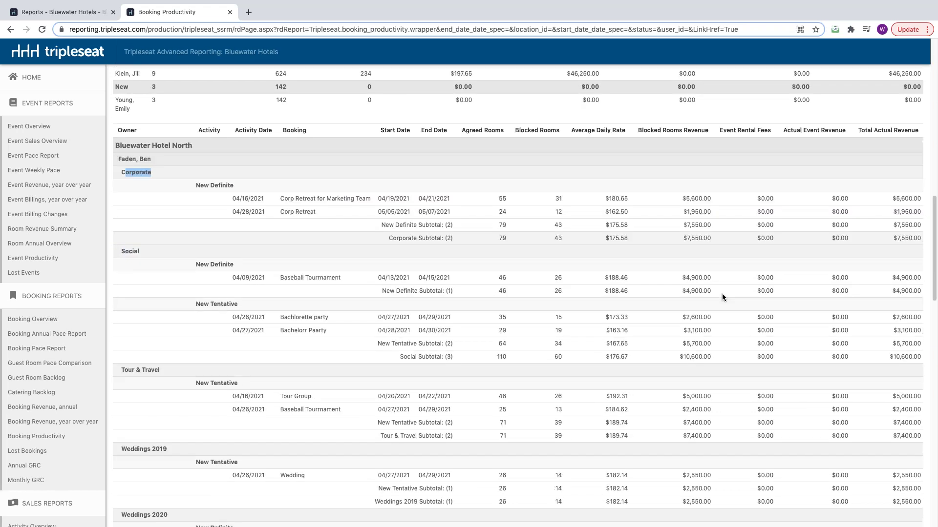
scroll(722, 295, down, 5)
scroll(722, 295, up, 15)
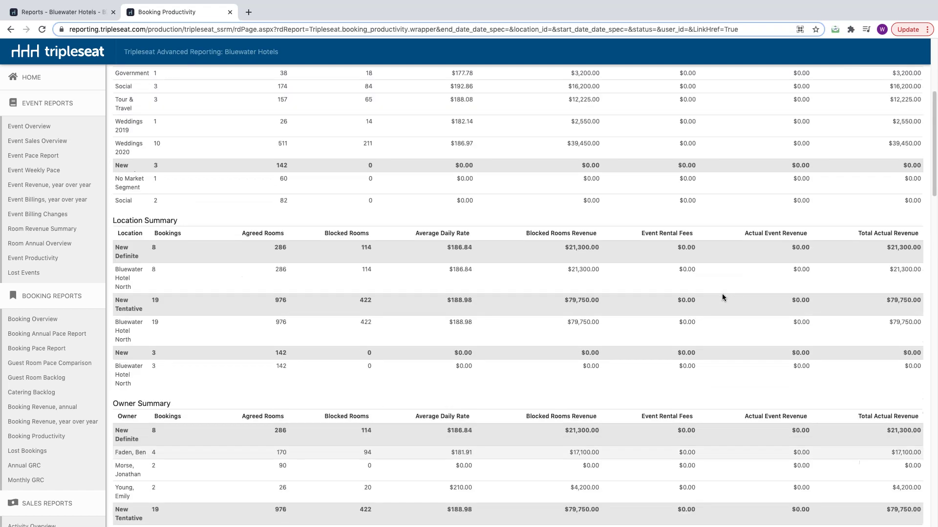
scroll(721, 294, up, 8)
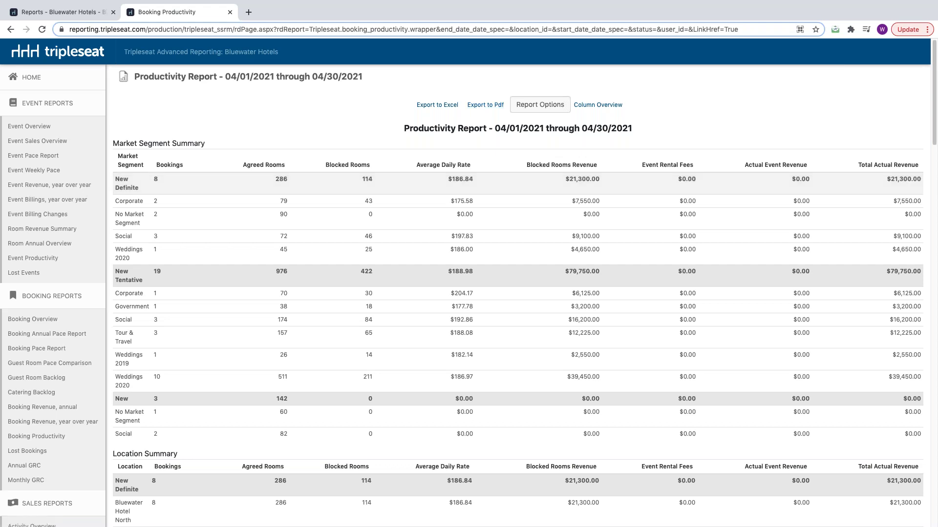
- Open the Monthly GRC report and review its Show choices, keeping Blocked
scroll(45, 395, down, 2)
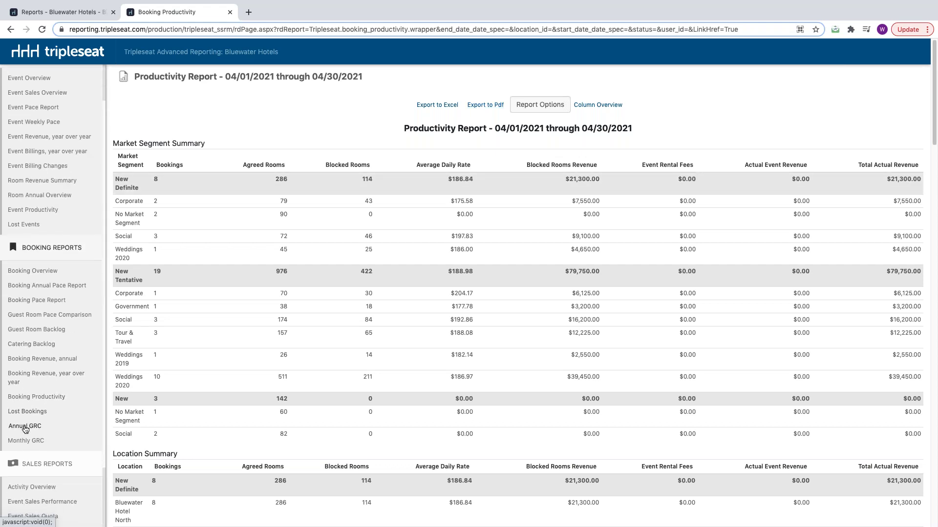
click(25, 441)
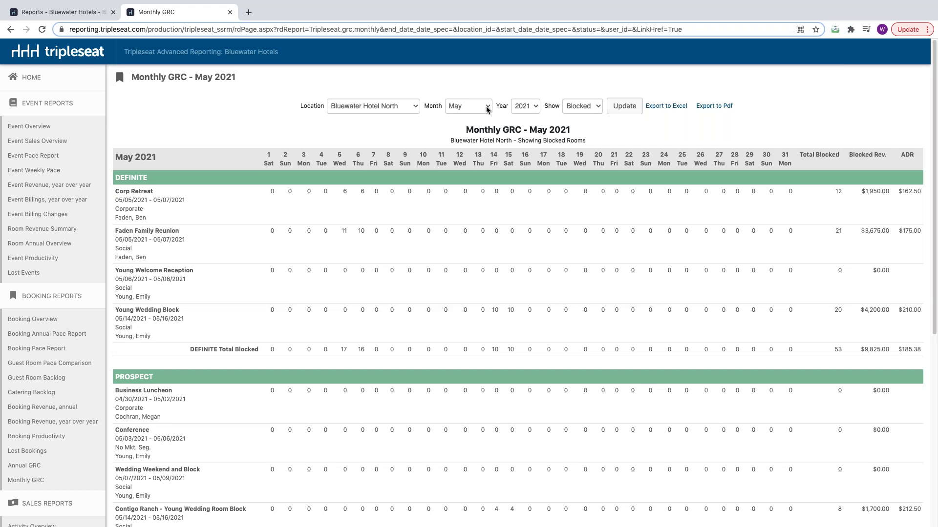
click(596, 108)
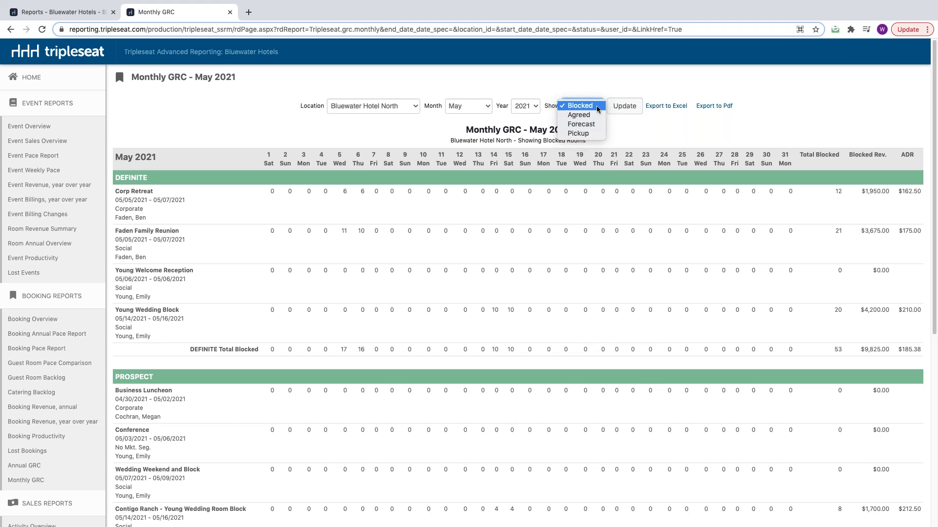
click(644, 136)
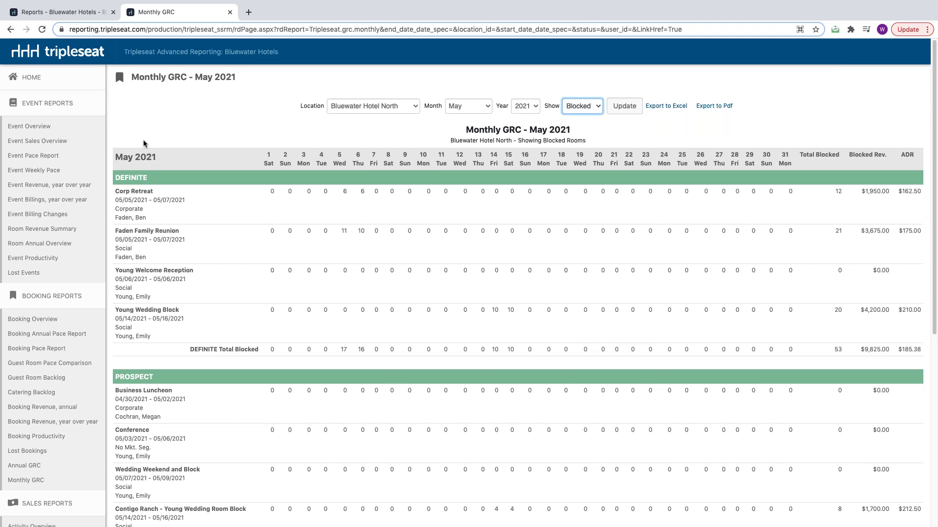
- Open the Activity Overview report and run it from Start of last year to End of last year
scroll(84, 342, down, 1)
scroll(84, 341, down, 3)
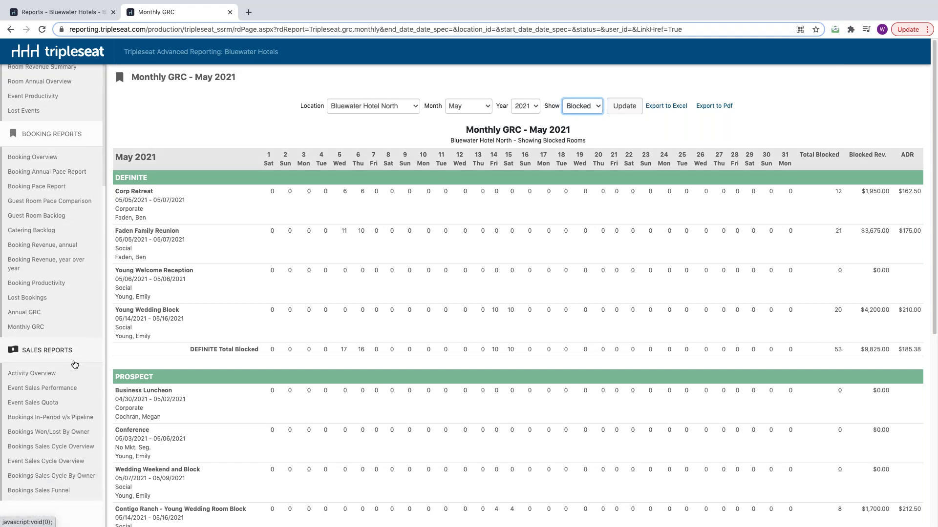
click(23, 375)
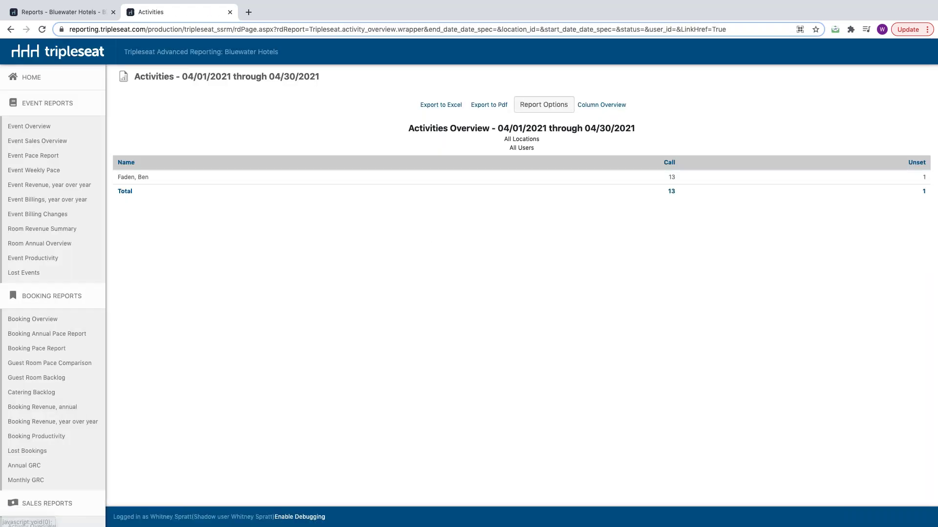
click(543, 107)
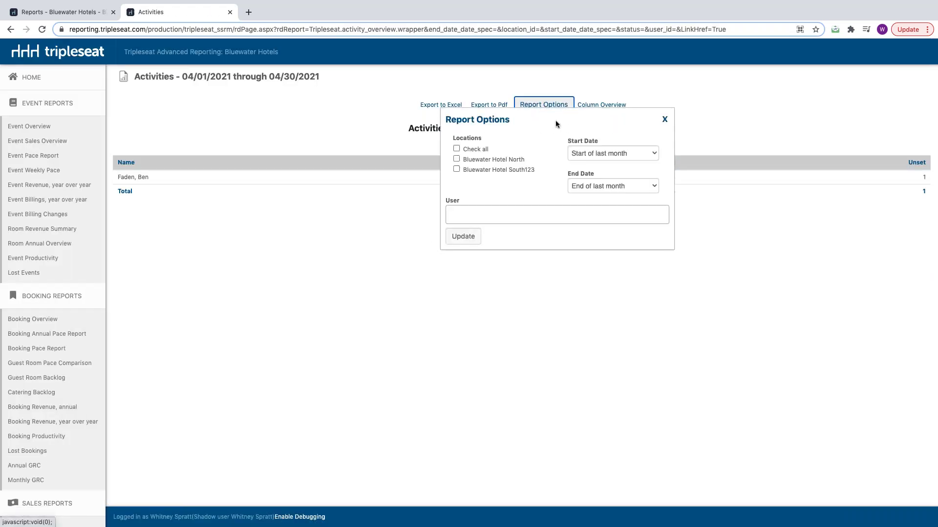
click(634, 152)
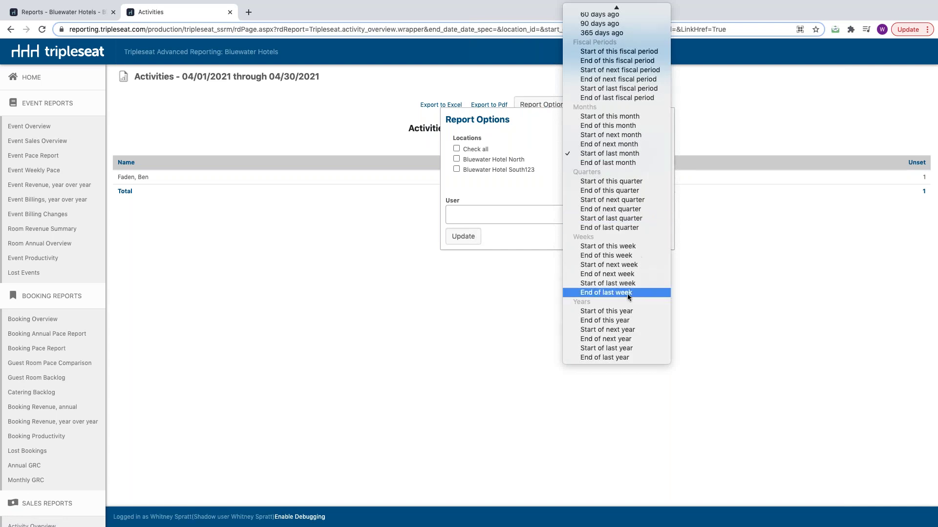
click(628, 349)
click(622, 192)
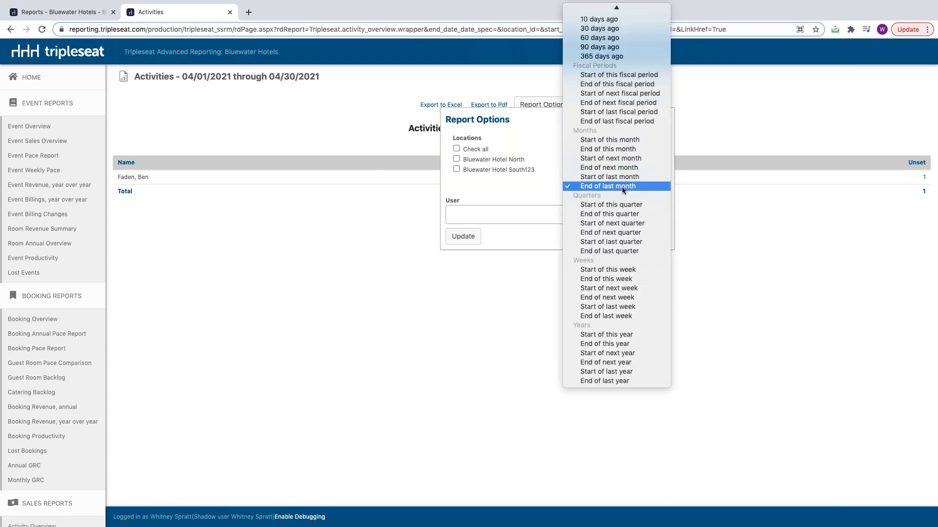
click(632, 380)
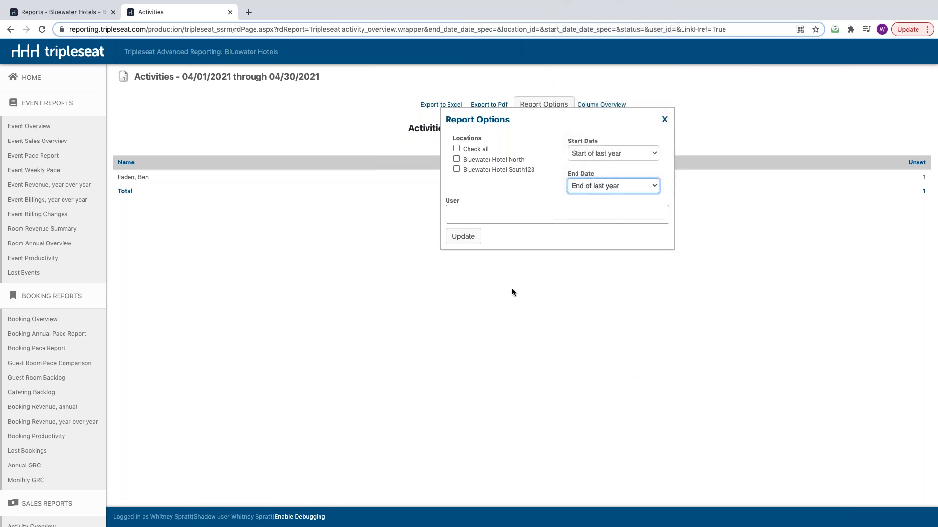
click(463, 239)
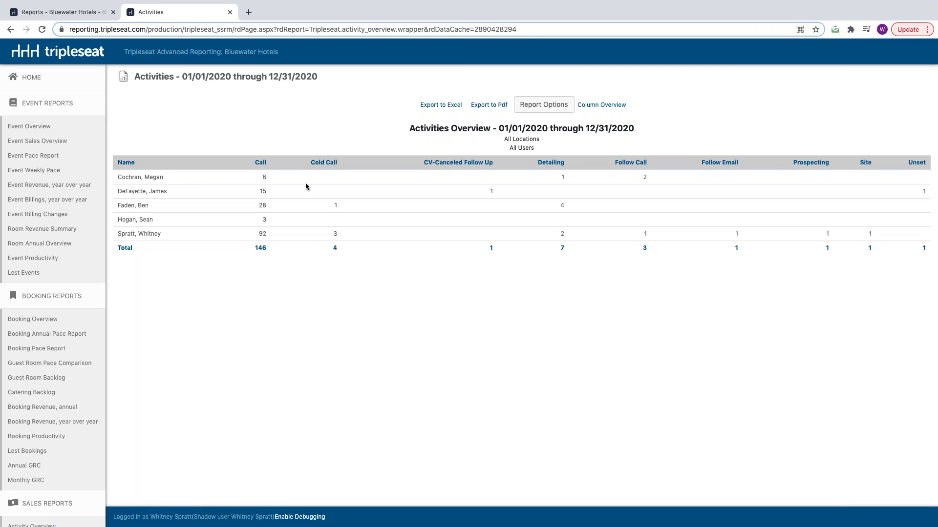
double_click(268, 163)
- Close the Advanced Reporting tab and examine the standard Reports page, from the Events and Bookings sections through Accounts and Contacts to Leads
click(230, 11)
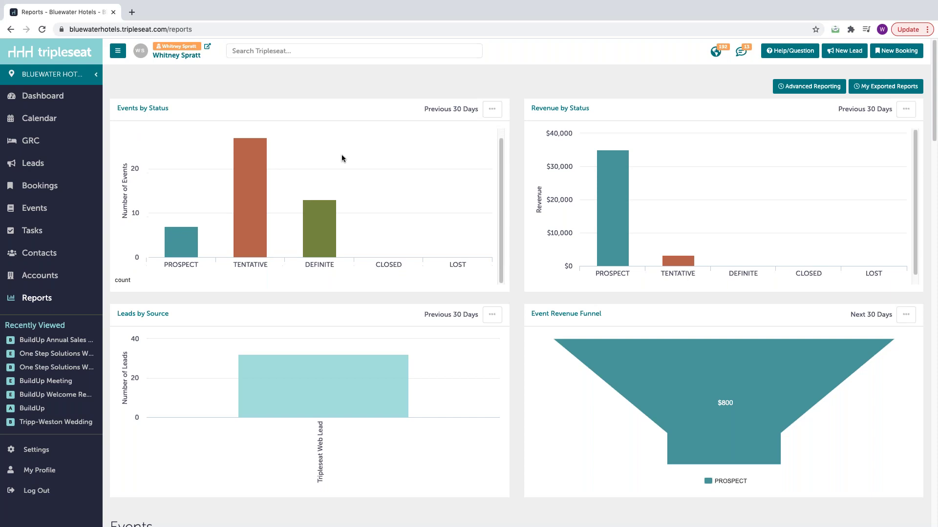
scroll(341, 154, down, 3)
scroll(341, 154, down, 5)
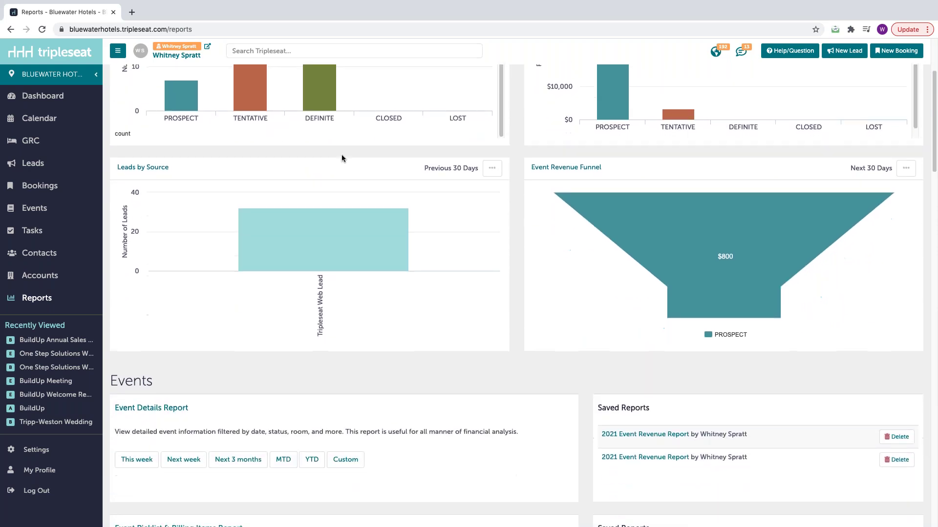
scroll(341, 155, down, 2)
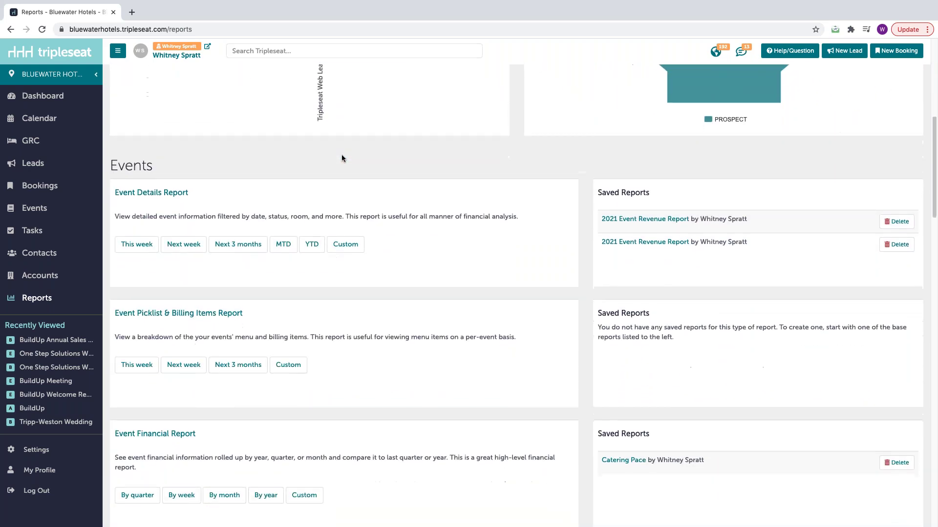
scroll(342, 154, down, 1)
scroll(342, 157, down, 1)
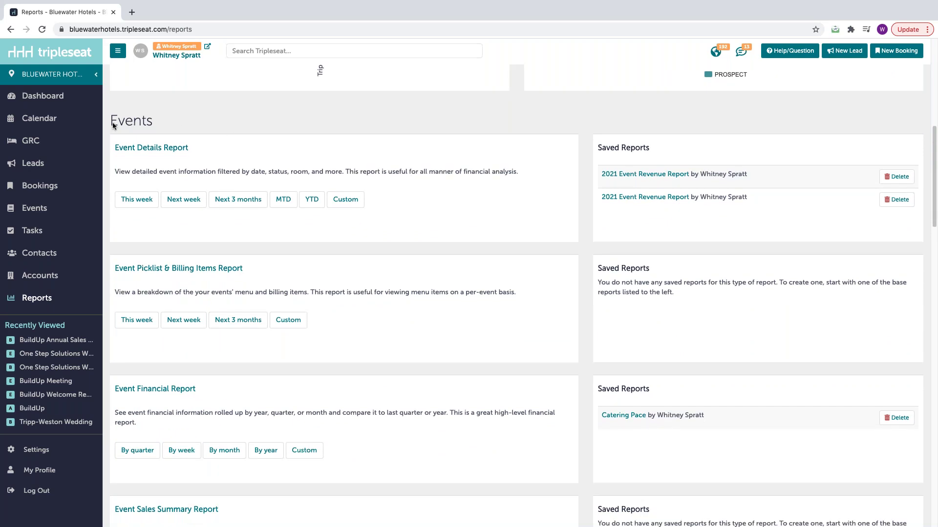
scroll(238, 122, down, 4)
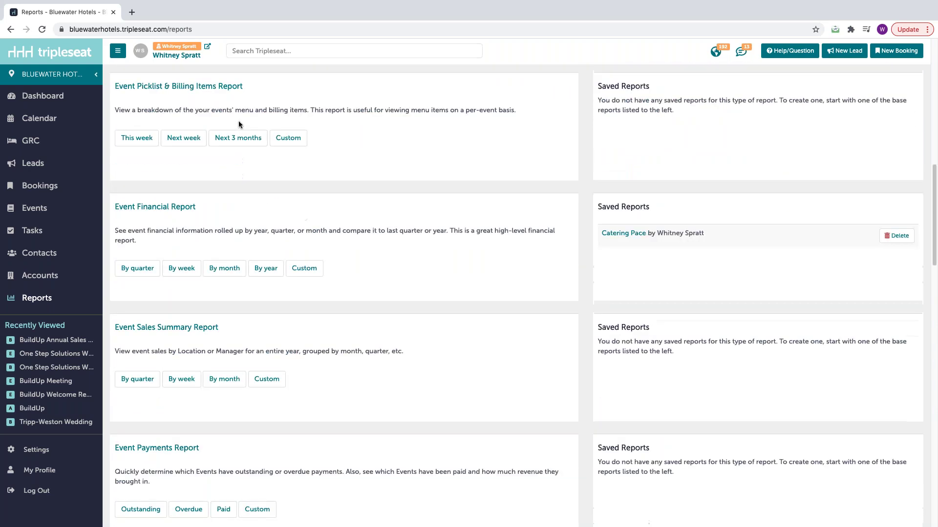
scroll(238, 124, down, 6)
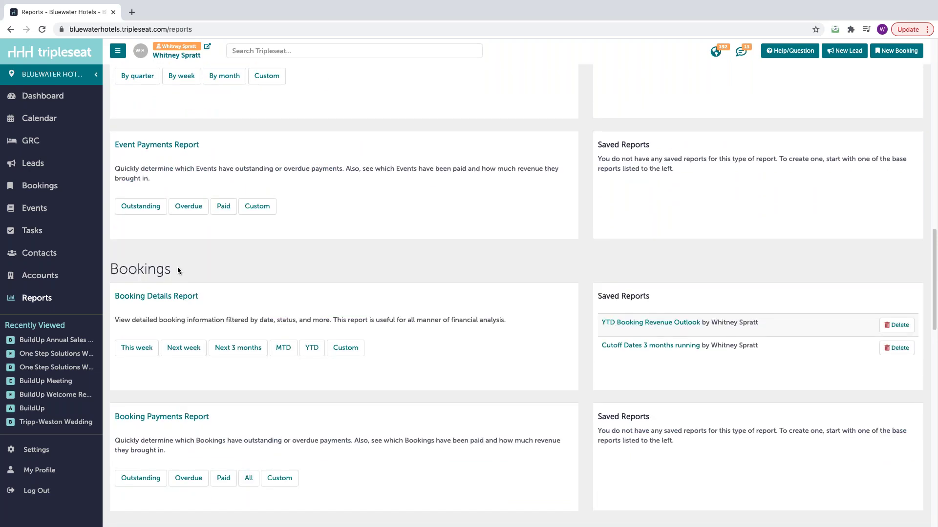
scroll(177, 267, down, 5)
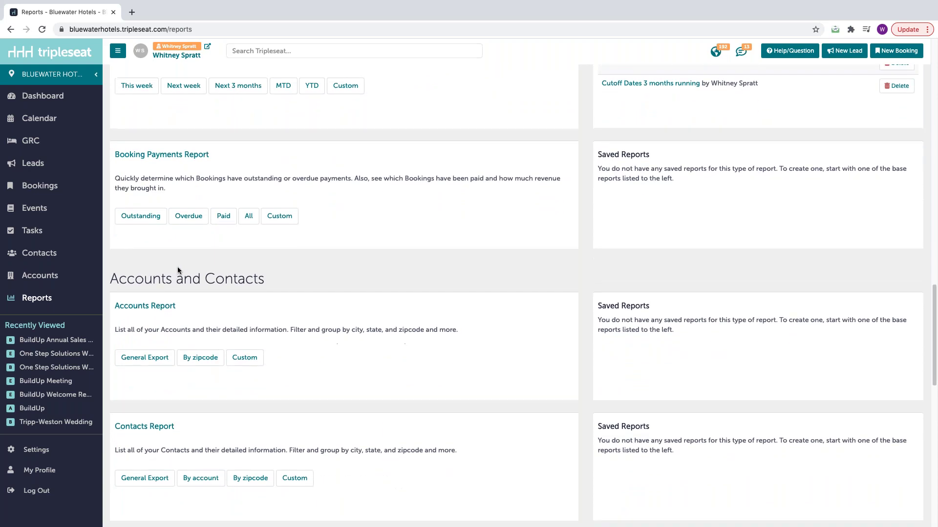
scroll(178, 267, down, 6)
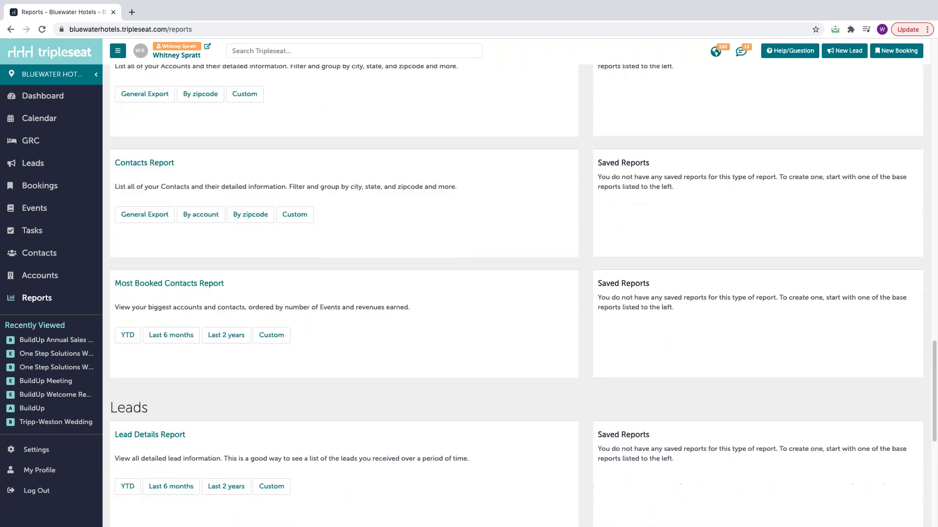
scroll(169, 342, down, 3)
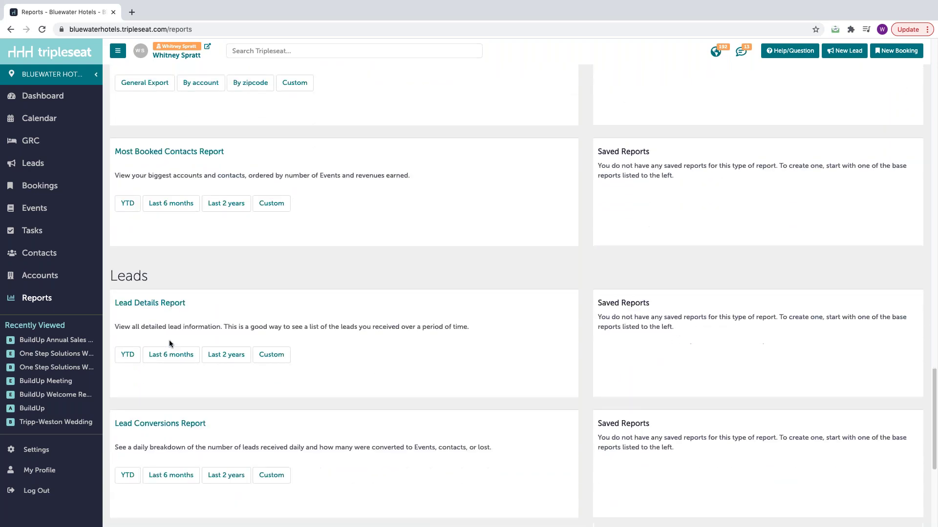
scroll(169, 340, down, 5)
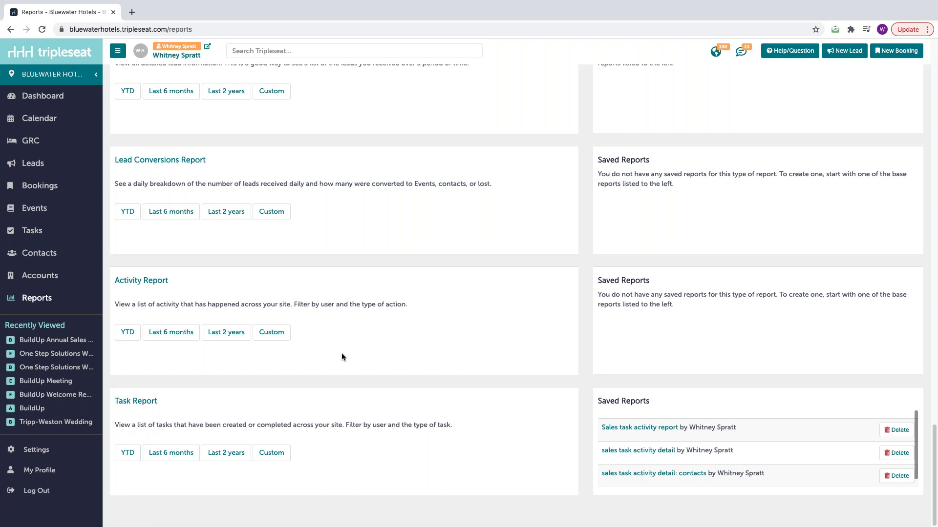
- Open a new booking form and highlight the Name, Status and Market segment field labels
click(890, 58)
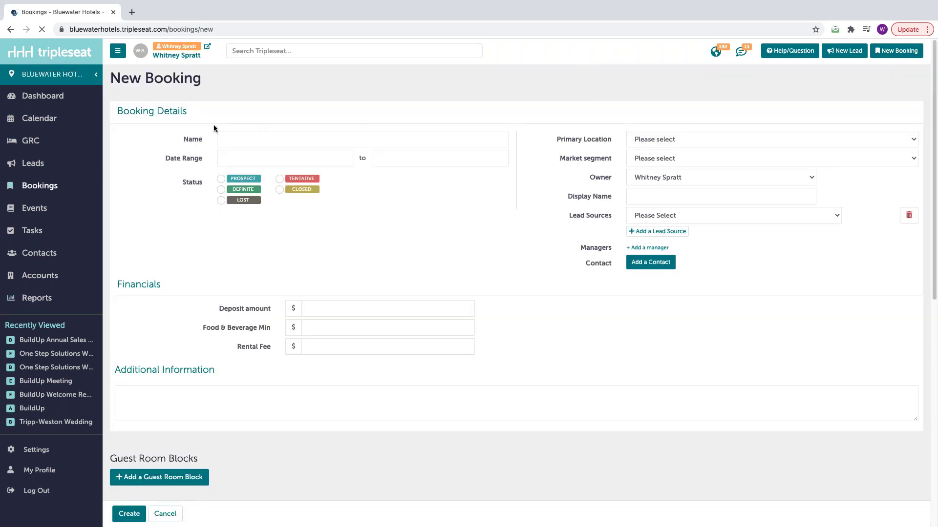
double_click(188, 139)
drag(172, 159, 182, 183)
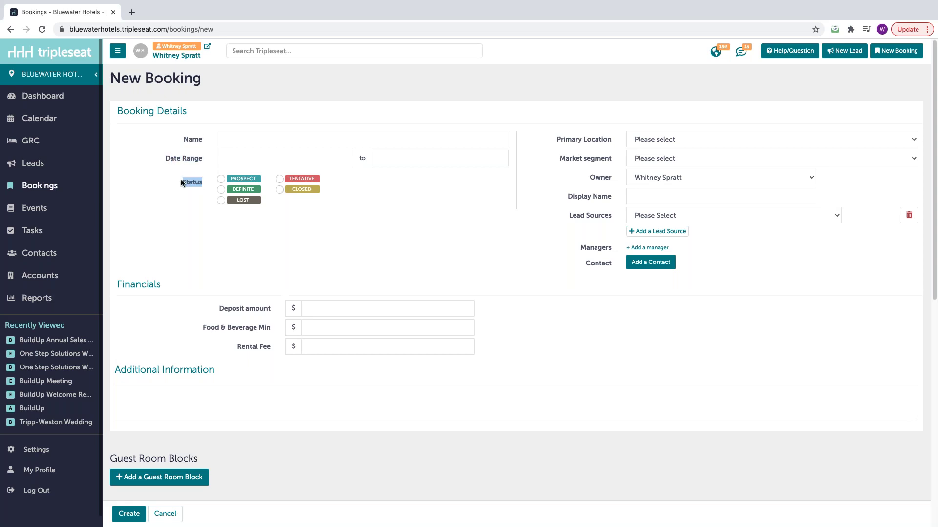
drag(614, 159, 561, 159)
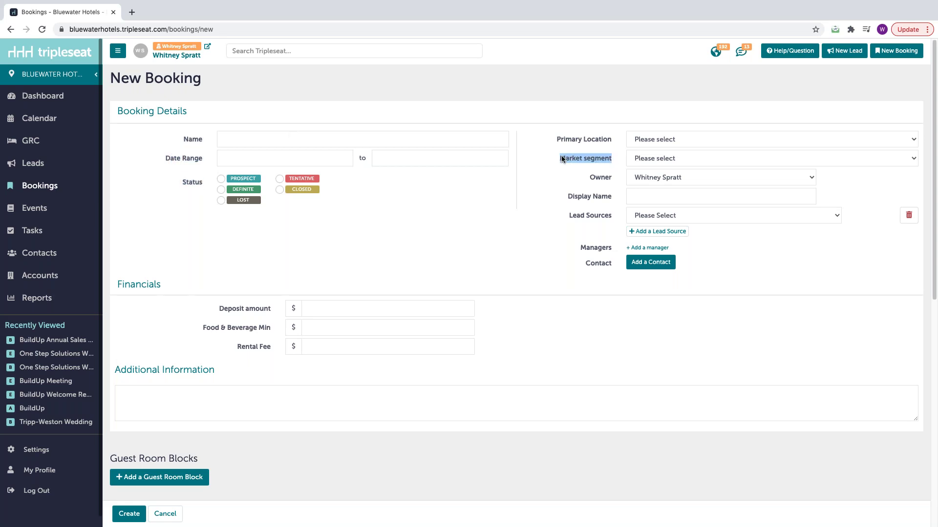
click(540, 195)
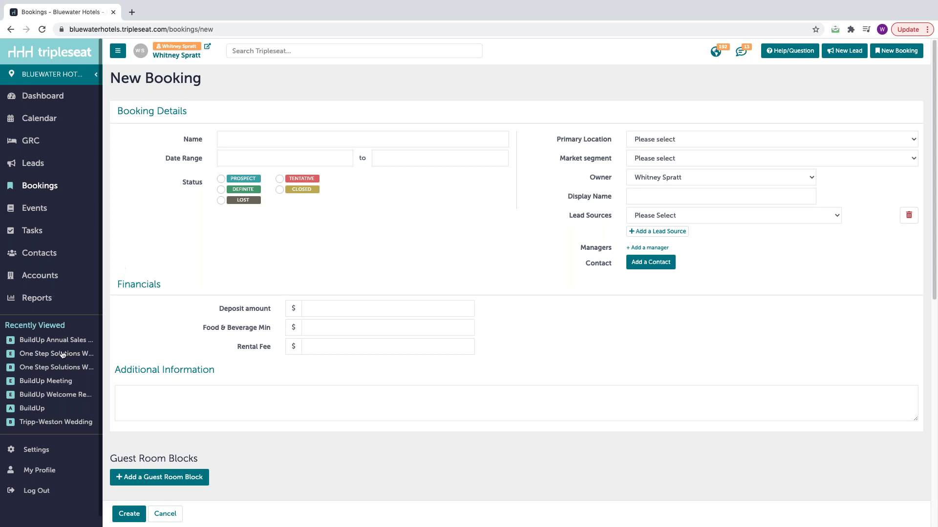
- Open the customizable dropdowns in the site preferences and view the Event Types and Lead Sources lists
click(43, 450)
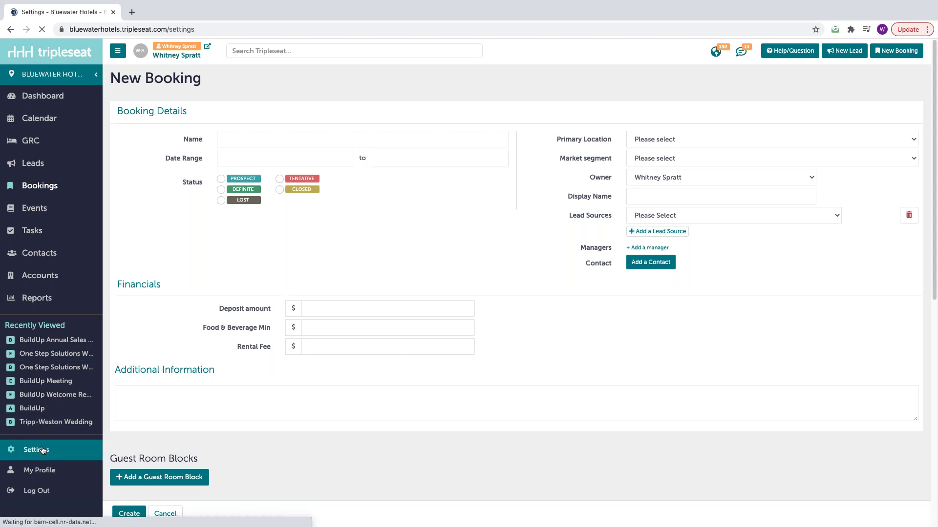
click(170, 152)
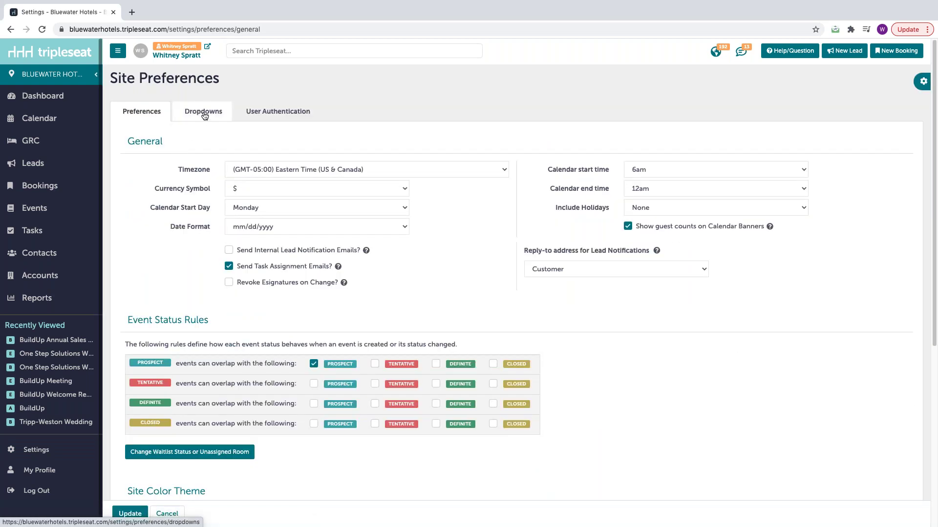
click(203, 112)
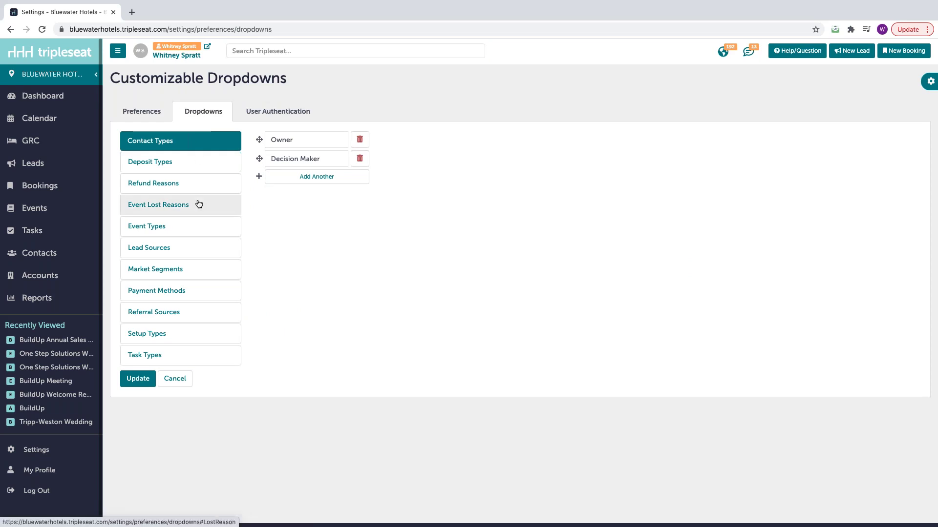
click(171, 230)
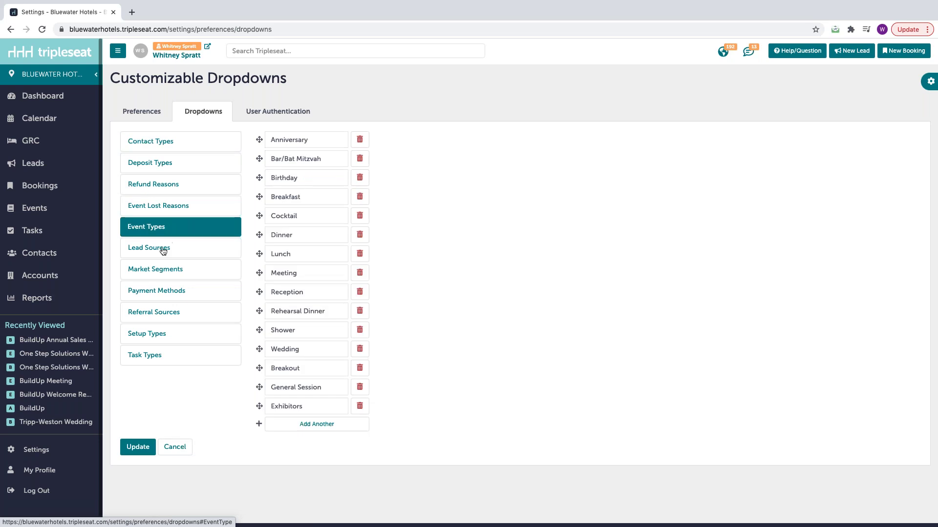
click(163, 250)
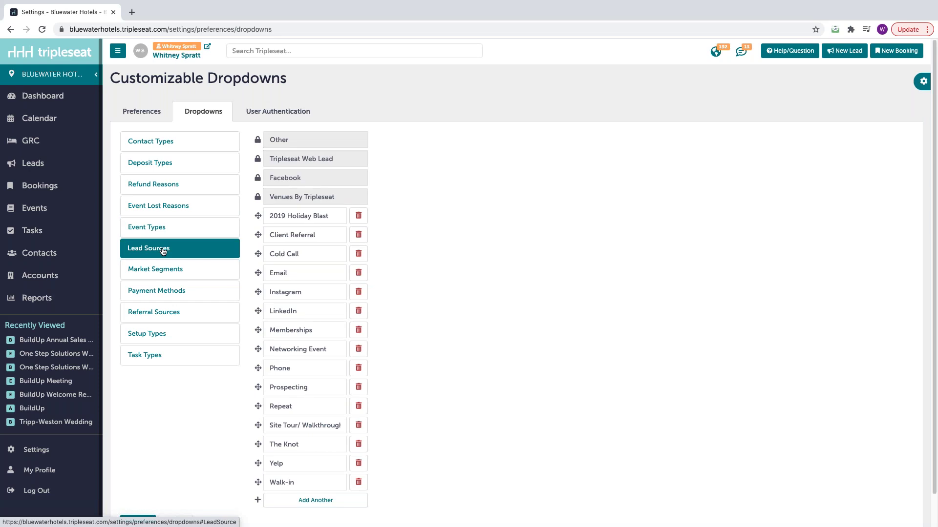
- View the Market Segments and Task Types lists in the customizable dropdowns
click(189, 276)
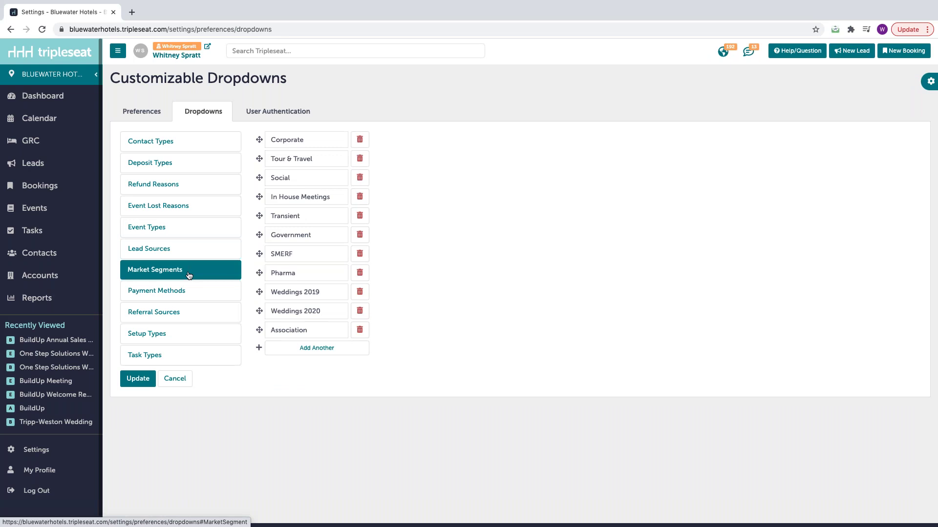
click(161, 356)
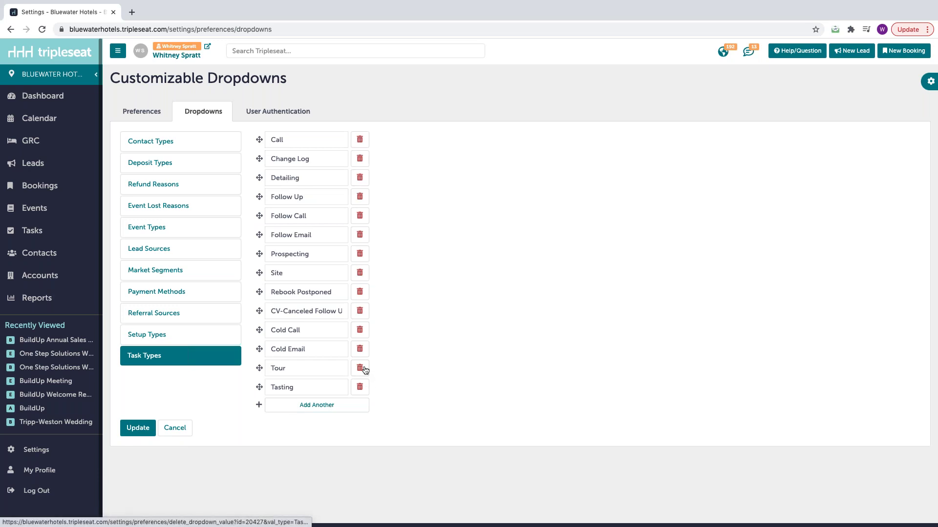
mouse_move(258, 368)
mouse_down()
mouse_move(259, 337)
mouse_move(260, 371)
mouse_up()
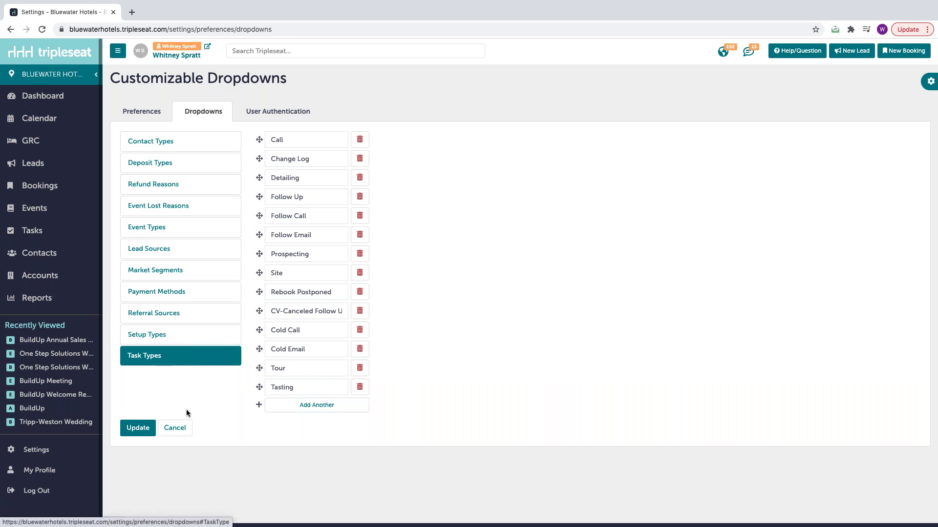
- Open the saved "sales task activity detail" report under Task Report on the Reports page
click(39, 303)
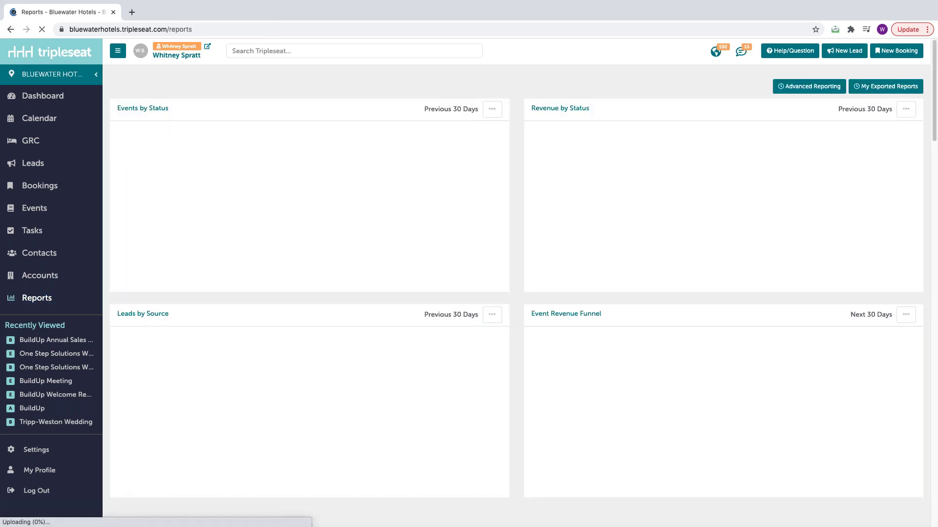
scroll(516, 293, down, 10)
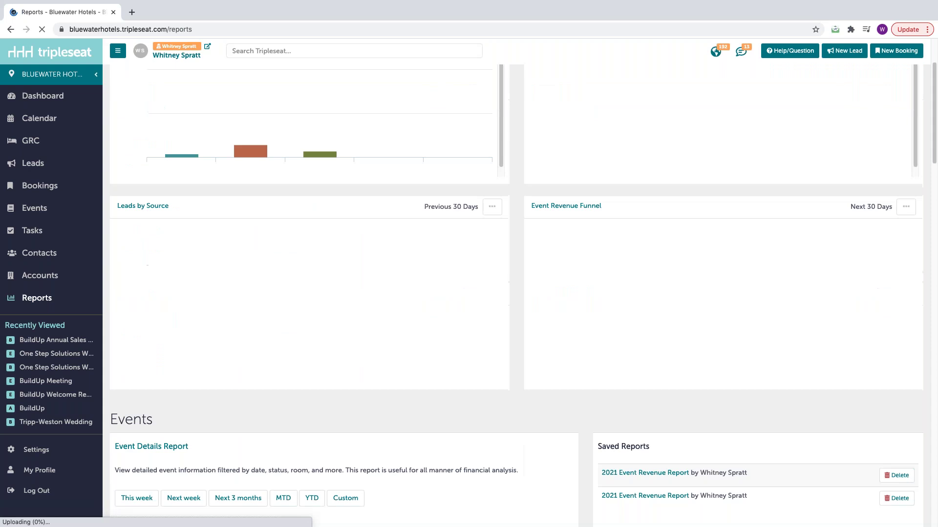
scroll(246, 395, down, 20)
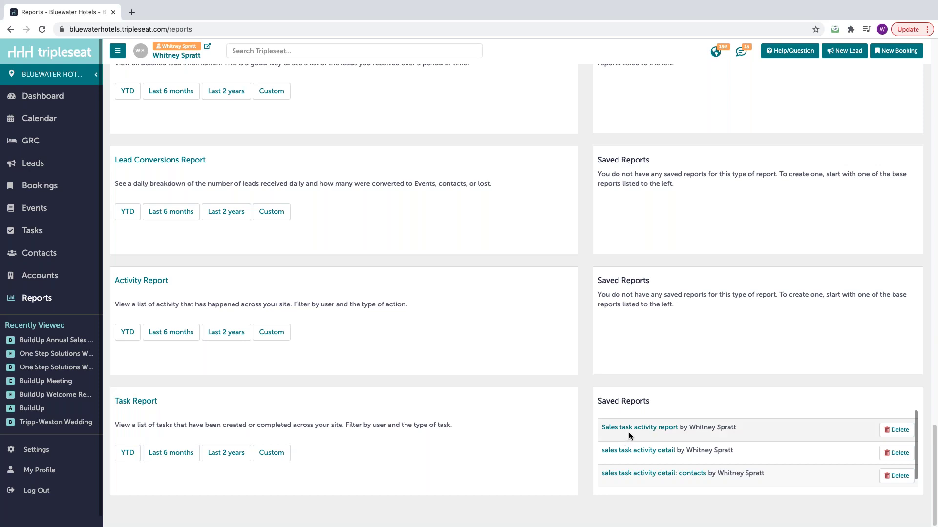
click(628, 453)
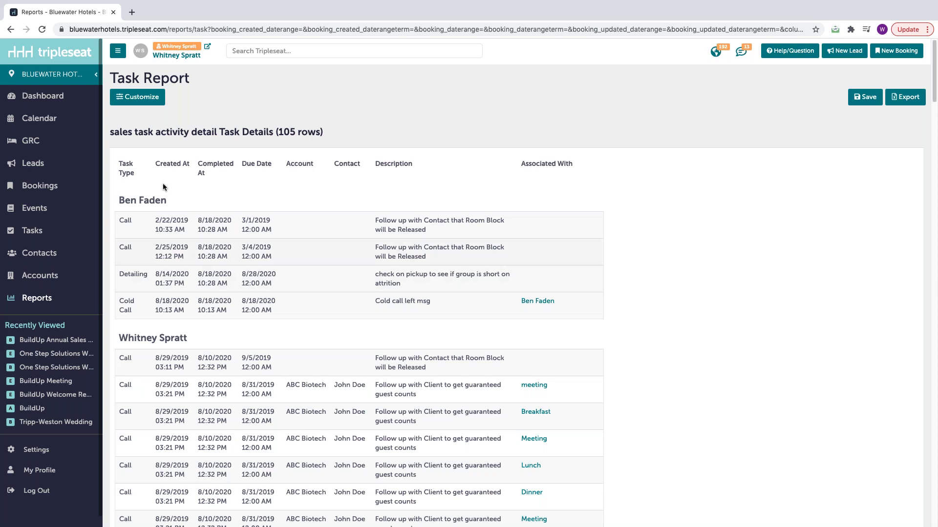
- Examine the sales task activity detail report, checking the tasks grouped under each user and the records they are associated with
drag(168, 197, 119, 197)
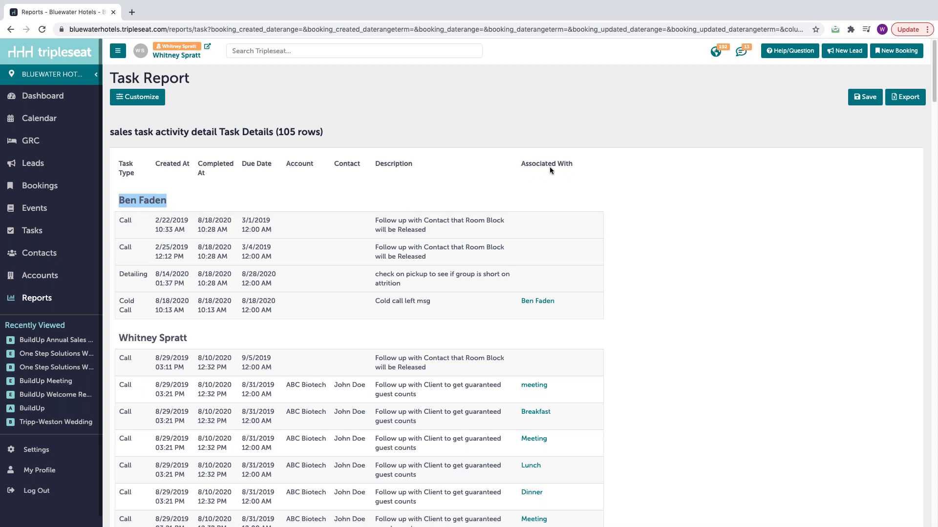
scroll(550, 170, down, 1)
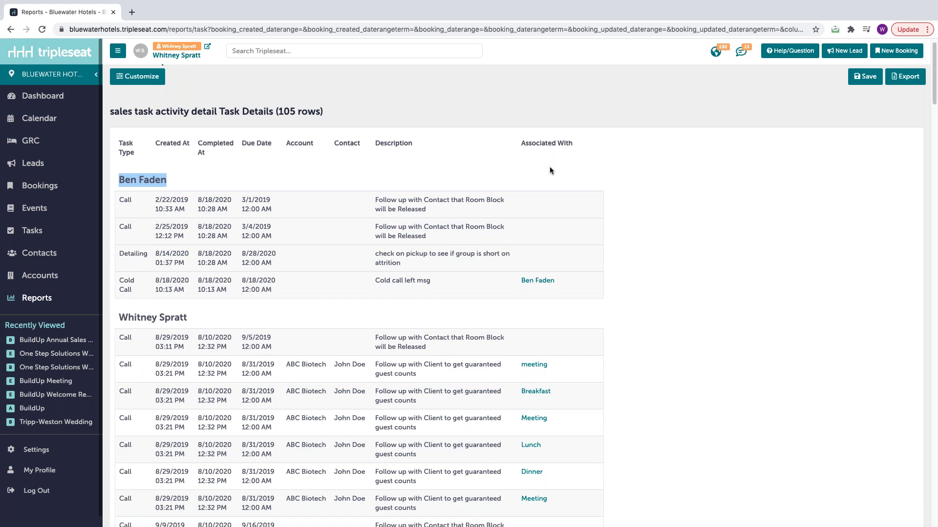
scroll(550, 169, down, 4)
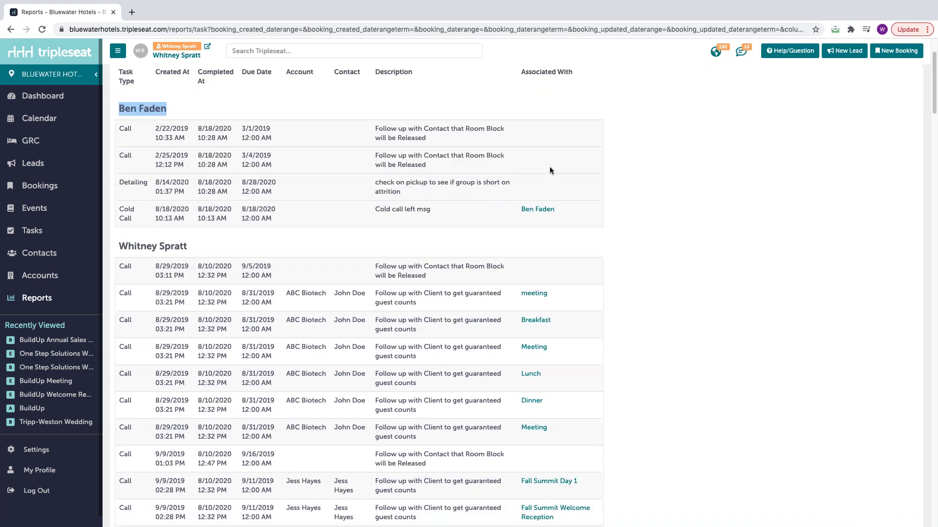
scroll(550, 169, down, 1)
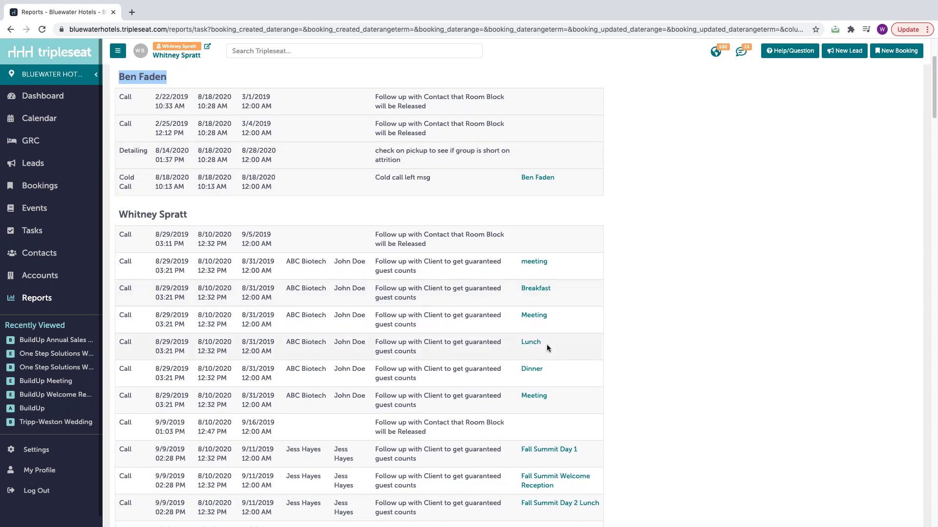
scroll(547, 346, down, 3)
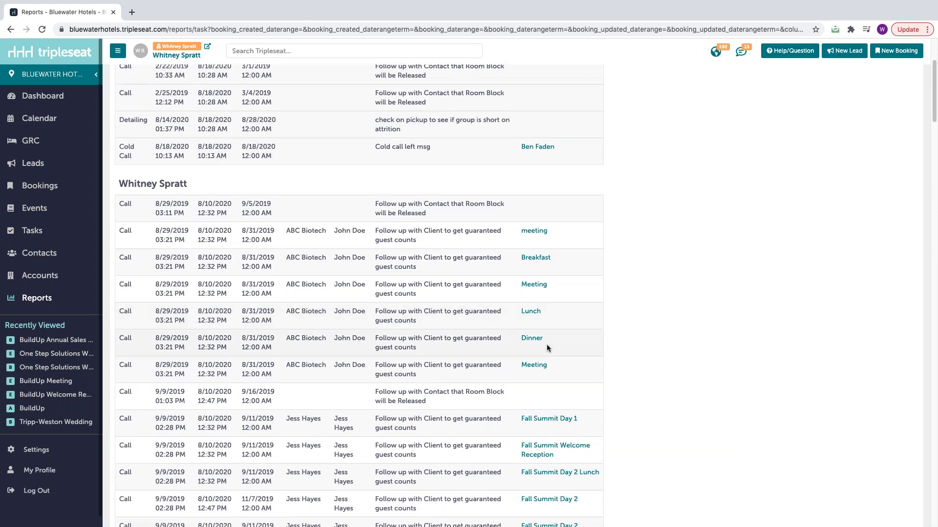
scroll(547, 345, down, 3)
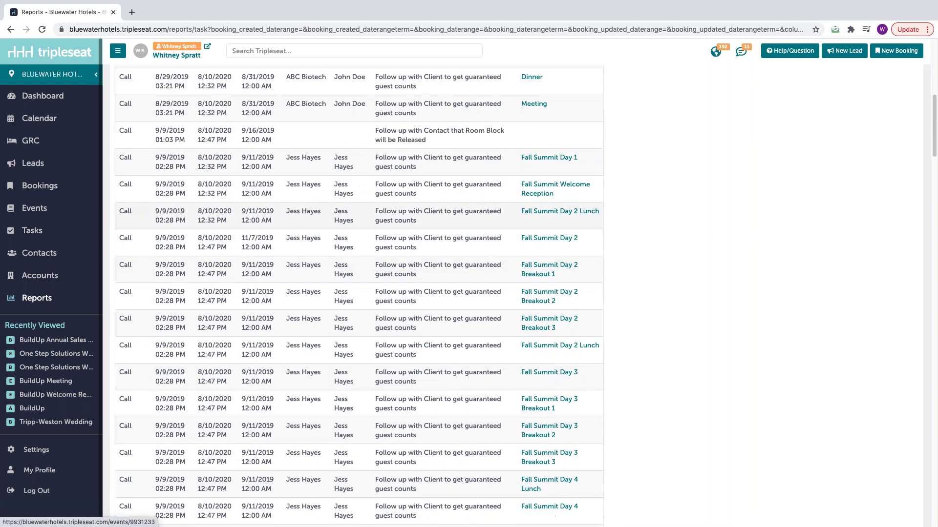
scroll(324, 315, up, 20)
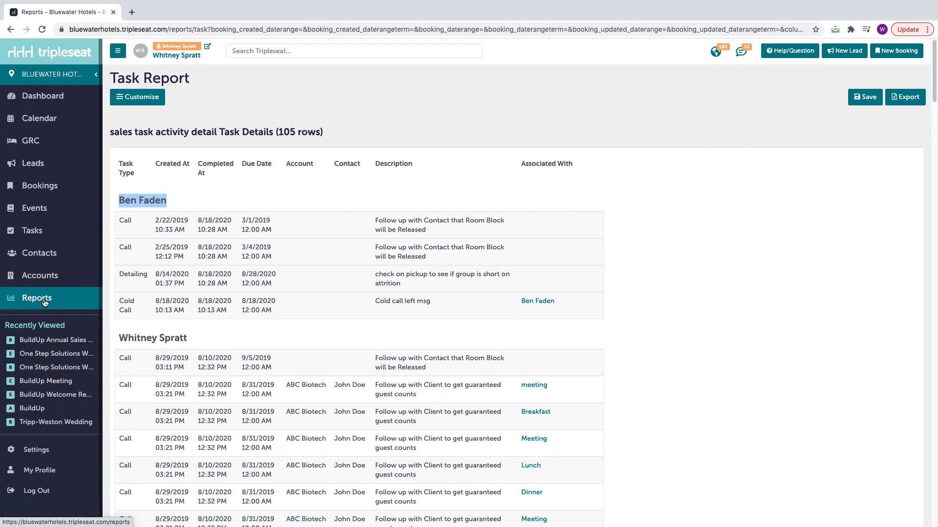
- In a new booking form, select Bluewater Hotel North as the primary location and highlight the Attrition custom field label
click(44, 302)
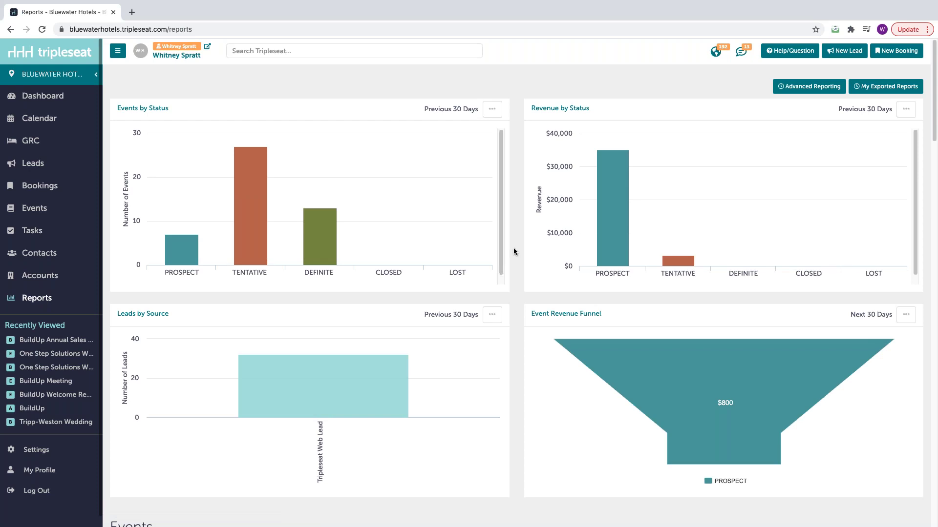
click(894, 57)
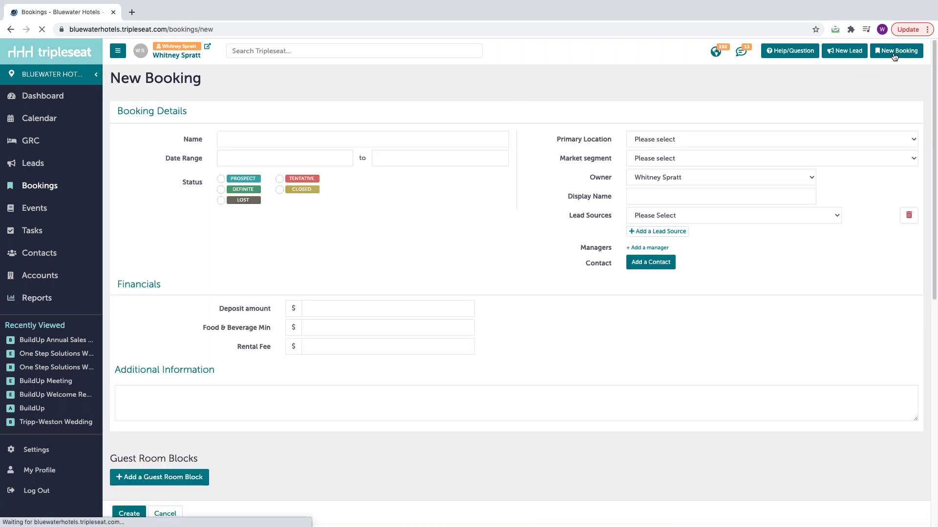
drag(203, 185, 177, 159)
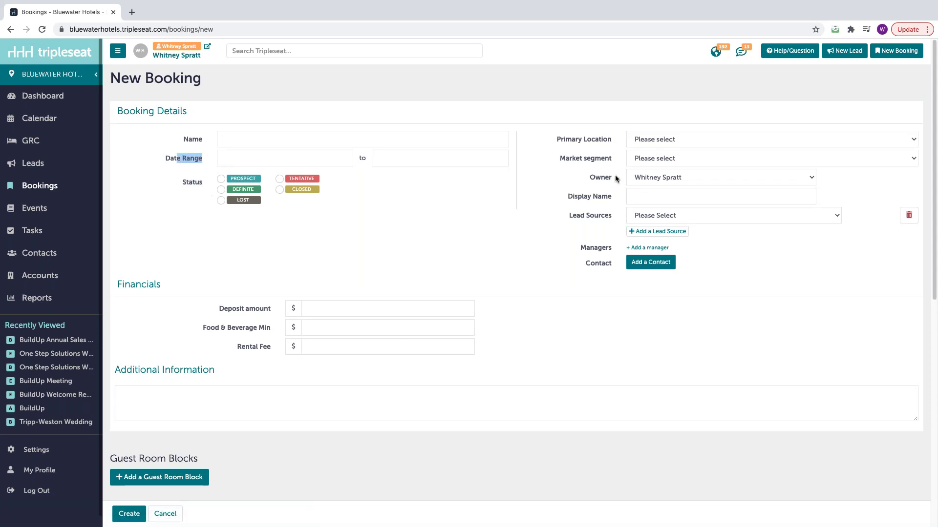
click(682, 139)
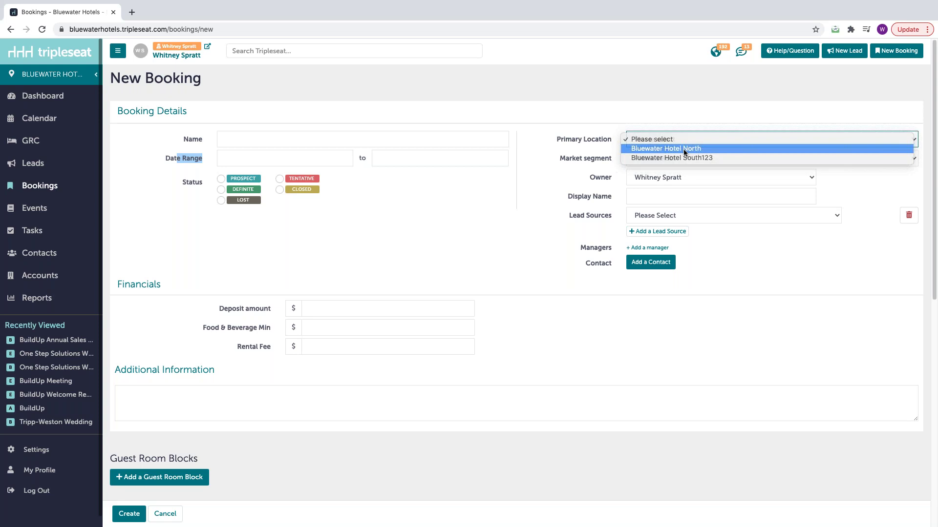
key(Escape)
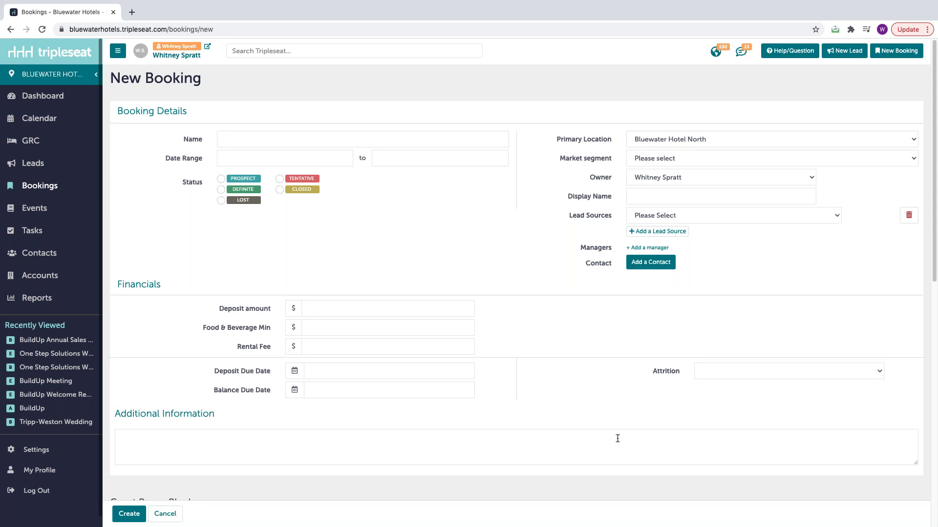
drag(679, 371, 653, 370)
- Run the Booking Details Report for the next 3 months from the Bookings section of the Reports page
click(36, 300)
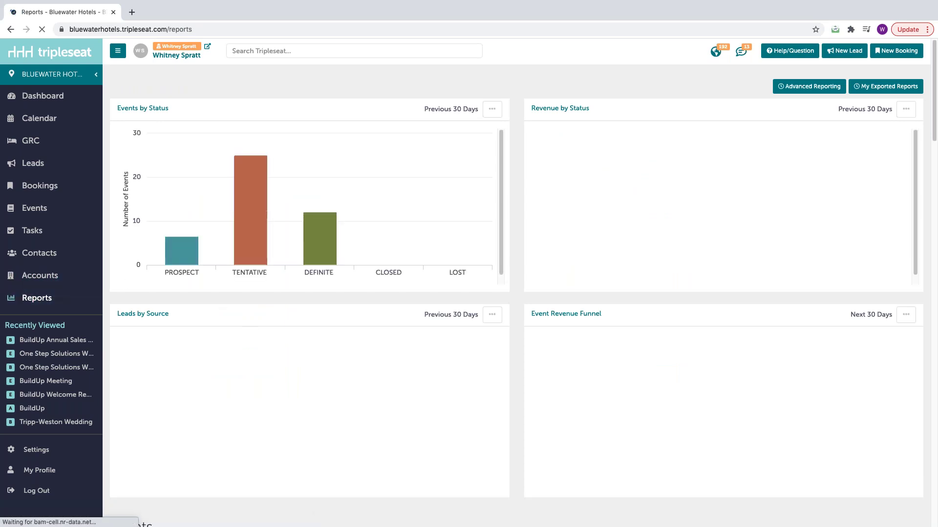
scroll(250, 330, down, 5)
scroll(518, 293, down, 9)
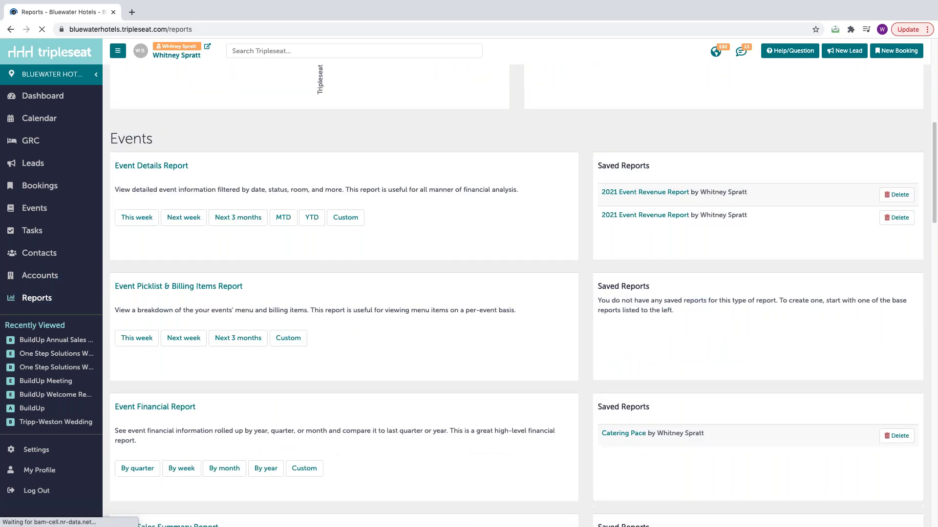
scroll(517, 293, down, 5)
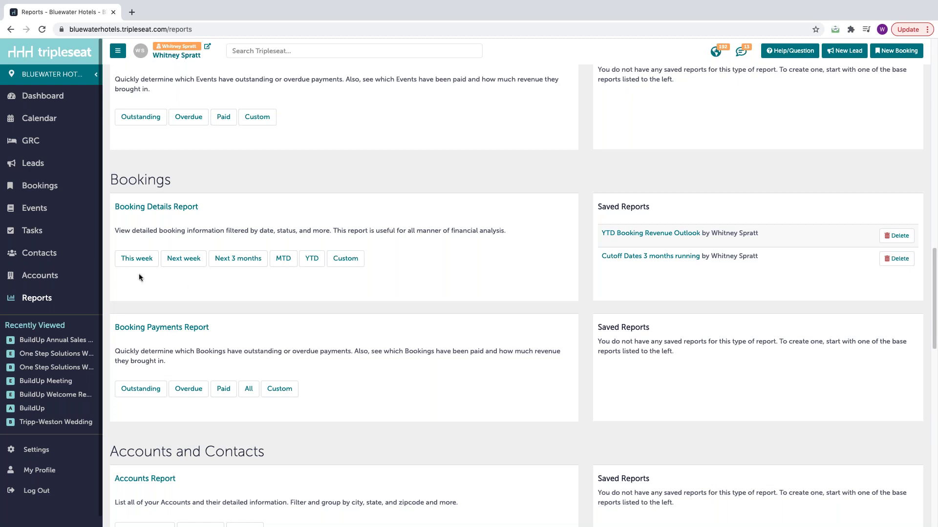
click(239, 263)
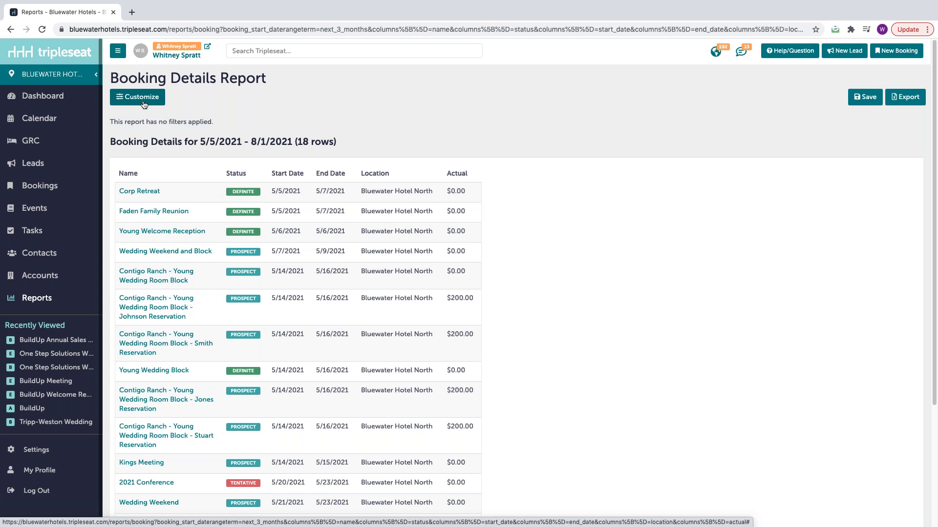
- Open the customization options of the Booking Details Report and review its booking start date choices and Status filter
click(144, 103)
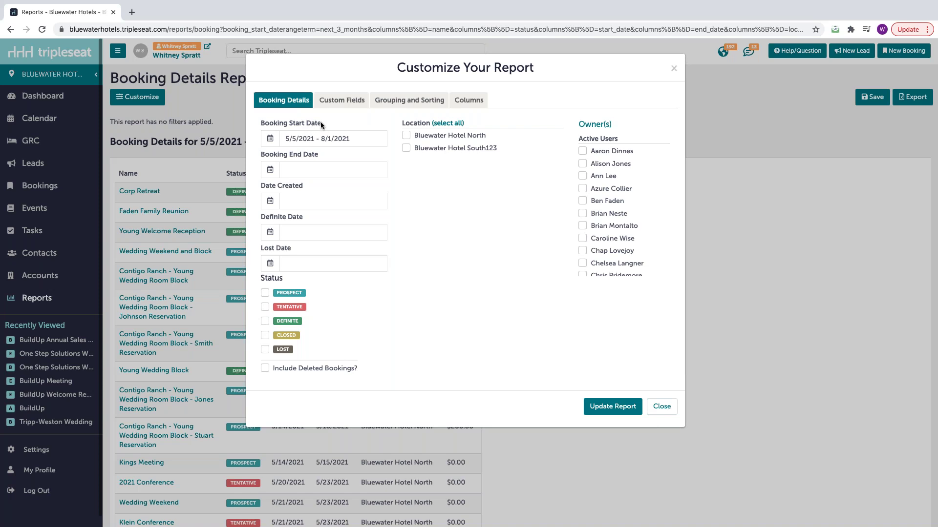
click(311, 141)
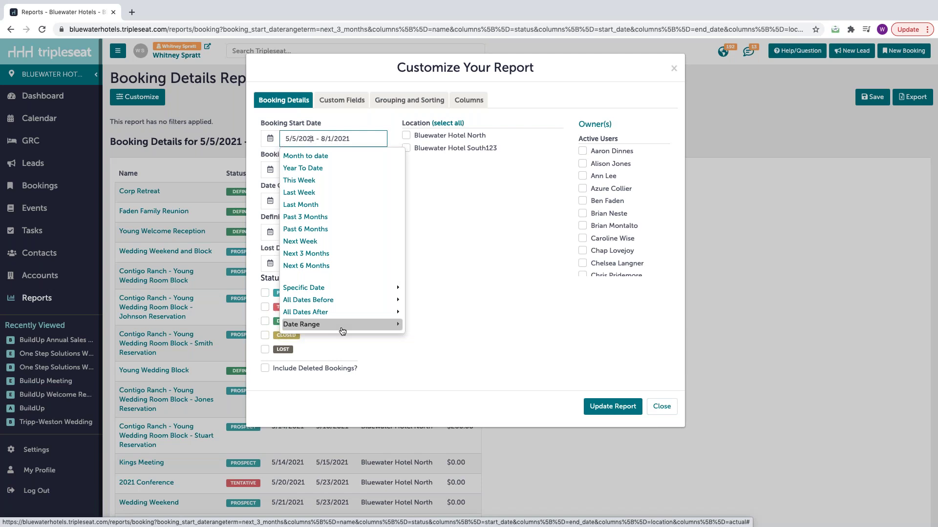
click(462, 256)
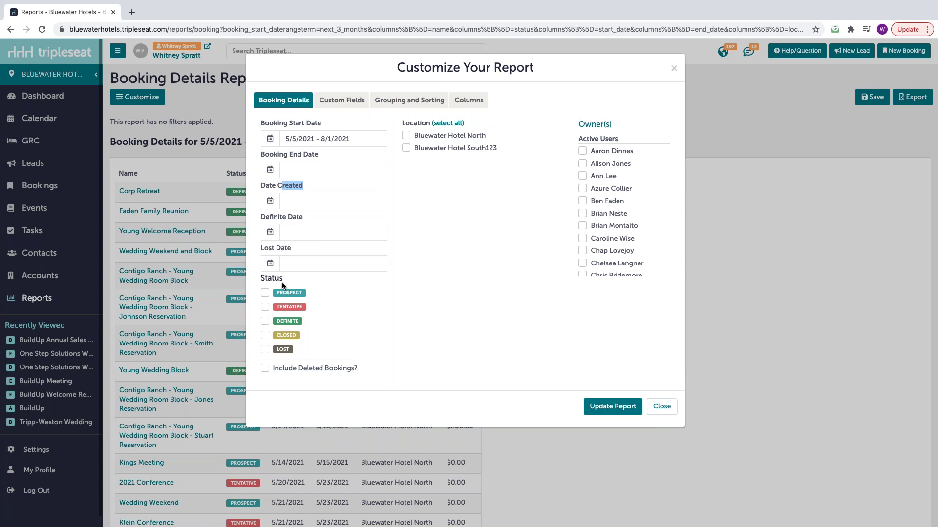
drag(282, 284, 262, 278)
- Try an Attrition custom field filter of 80% on the report and remove it again
click(346, 105)
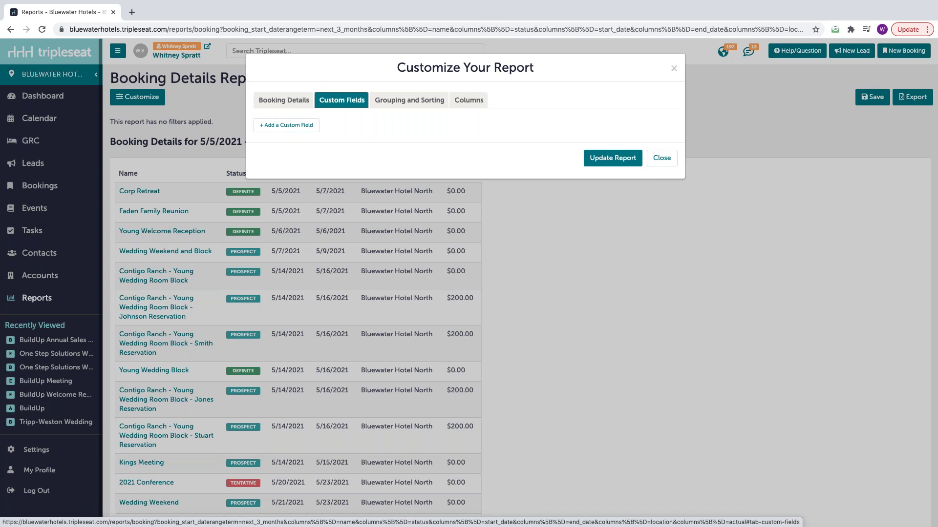
click(301, 128)
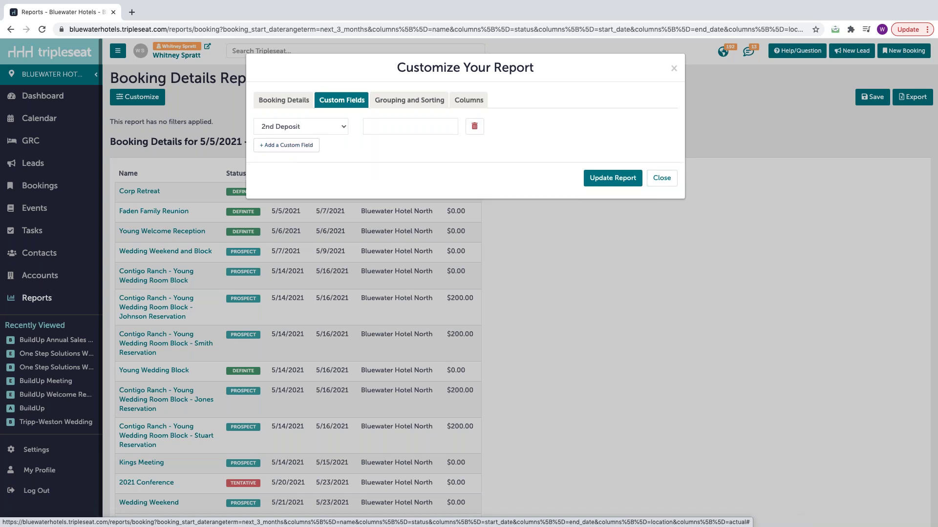
click(327, 124)
click(316, 145)
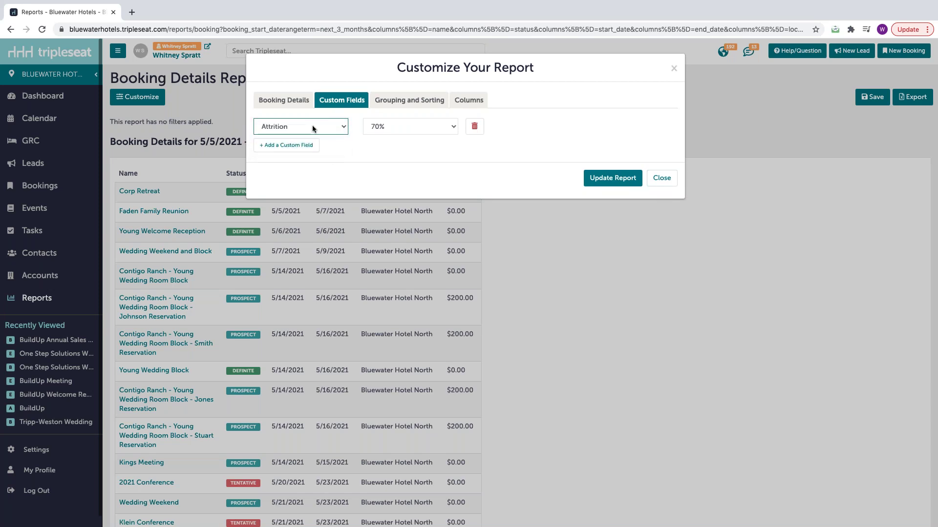
click(432, 126)
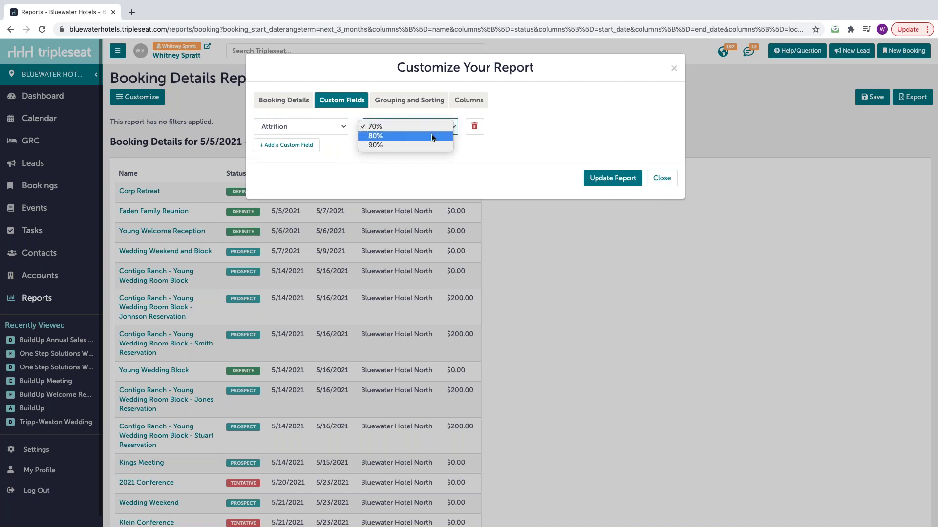
click(431, 137)
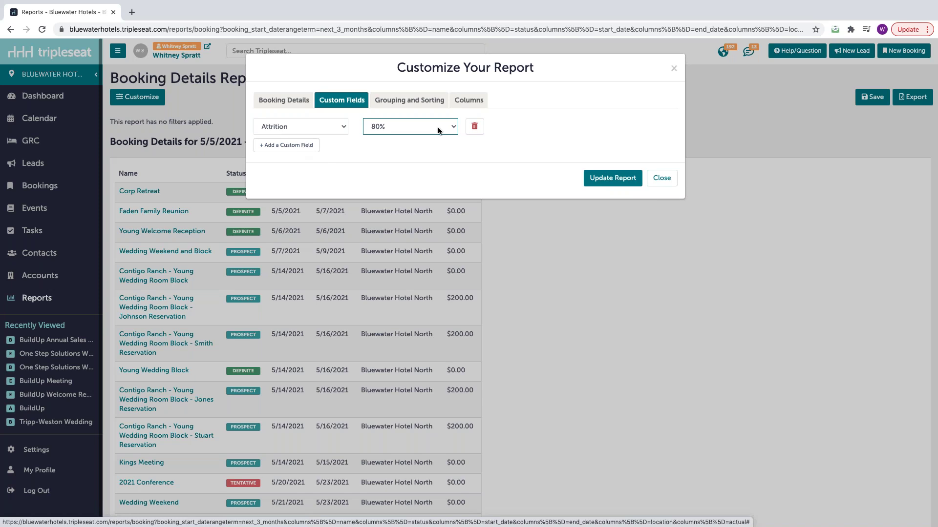
click(475, 127)
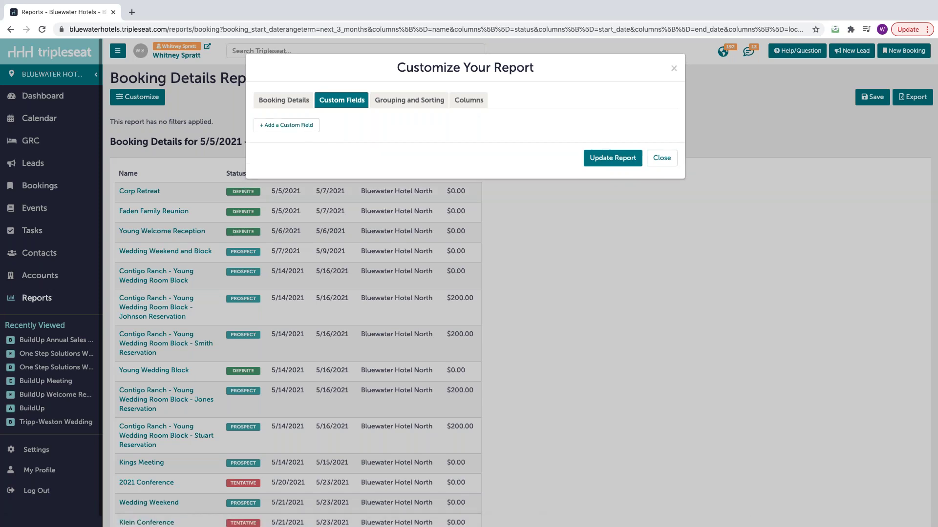
- Review the Group By and Sort By options of the Booking Details Report, keeping Start Date as the sort field
click(411, 106)
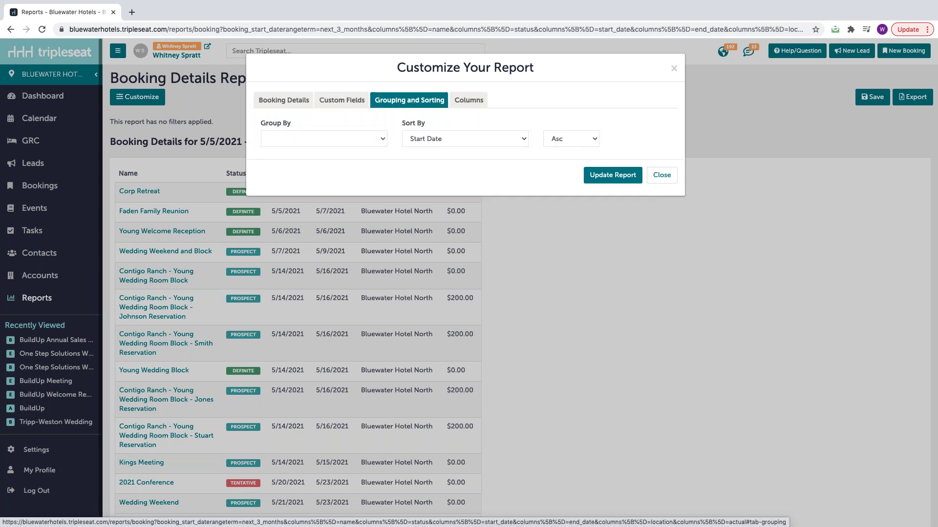
click(383, 141)
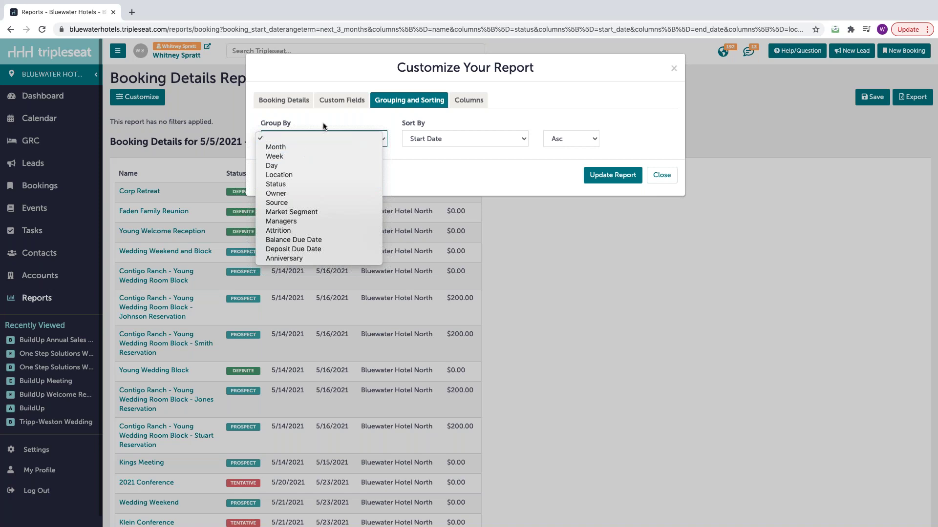
click(441, 135)
click(443, 136)
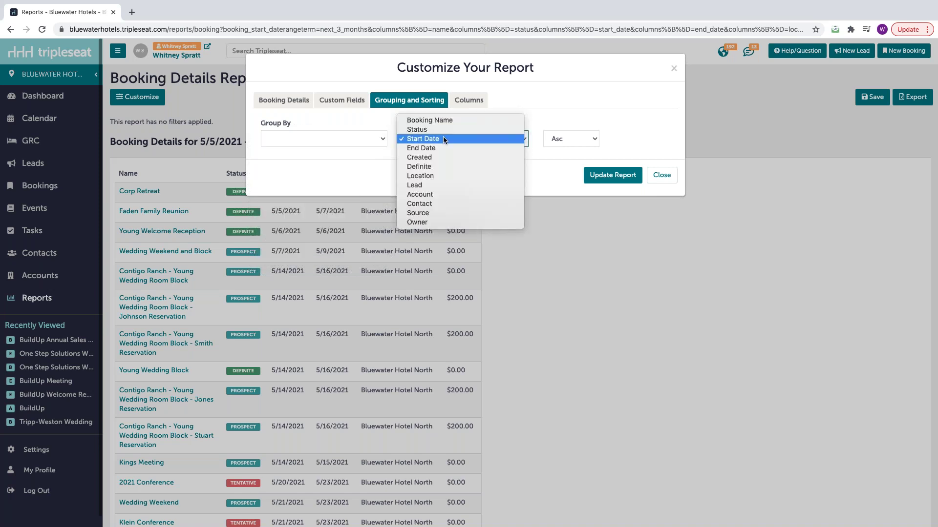
click(444, 138)
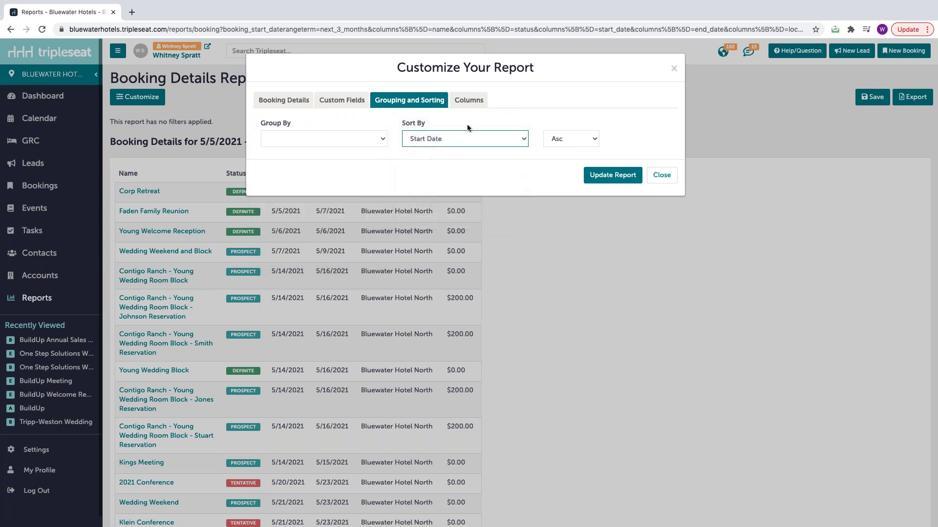
- Look through the available Booking columns and add the Total Agreed Rooms and Agreed Revenue columns from Guest room blocks
click(469, 100)
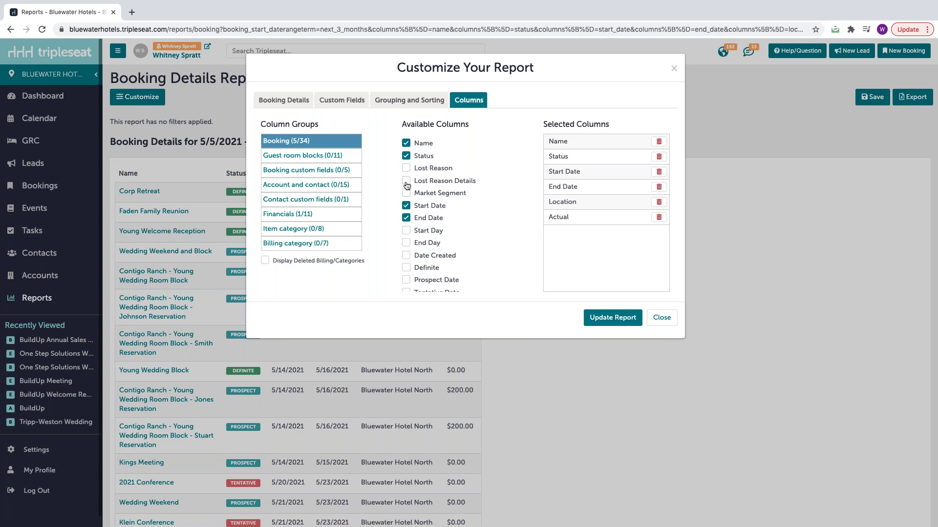
scroll(419, 189, down, 5)
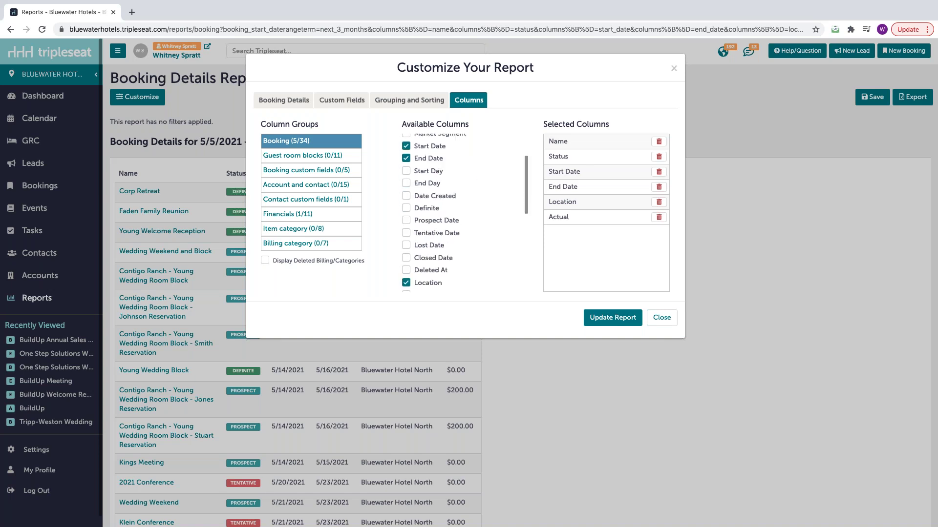
scroll(465, 213, down, 4)
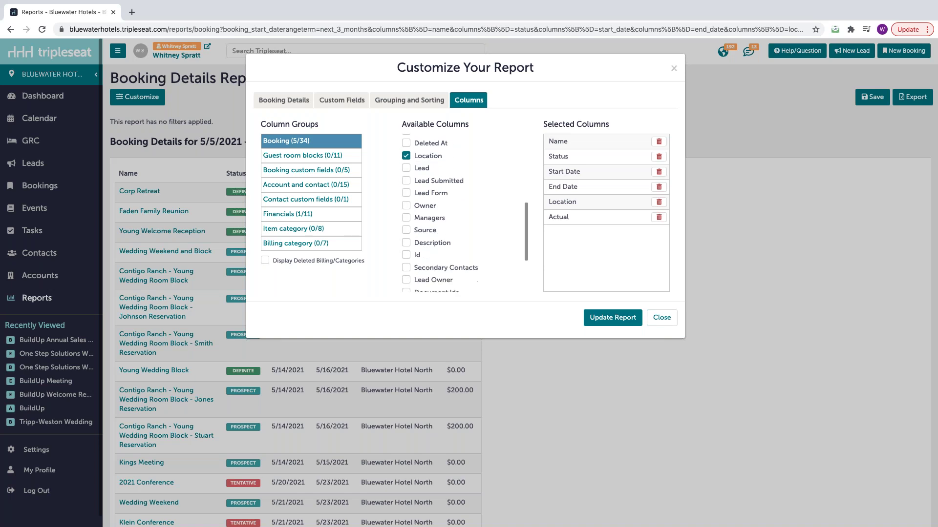
scroll(465, 214, down, 1)
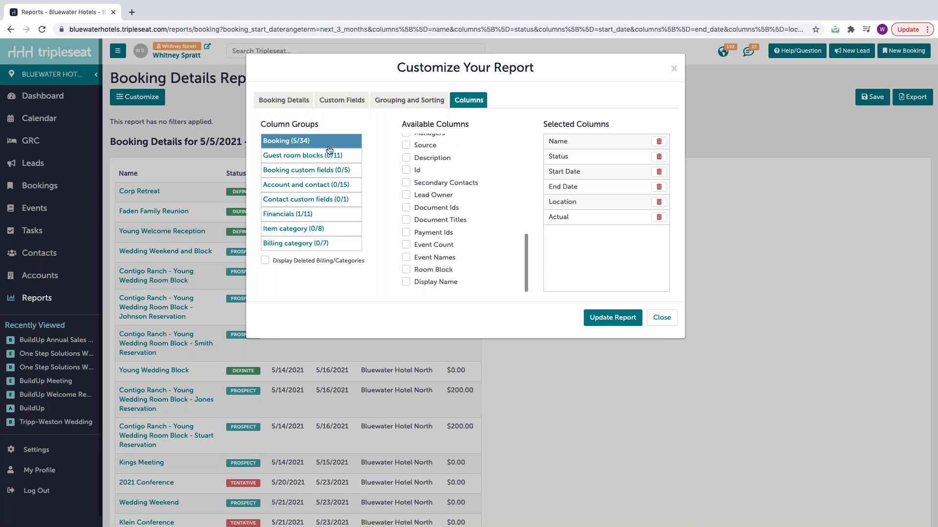
click(305, 157)
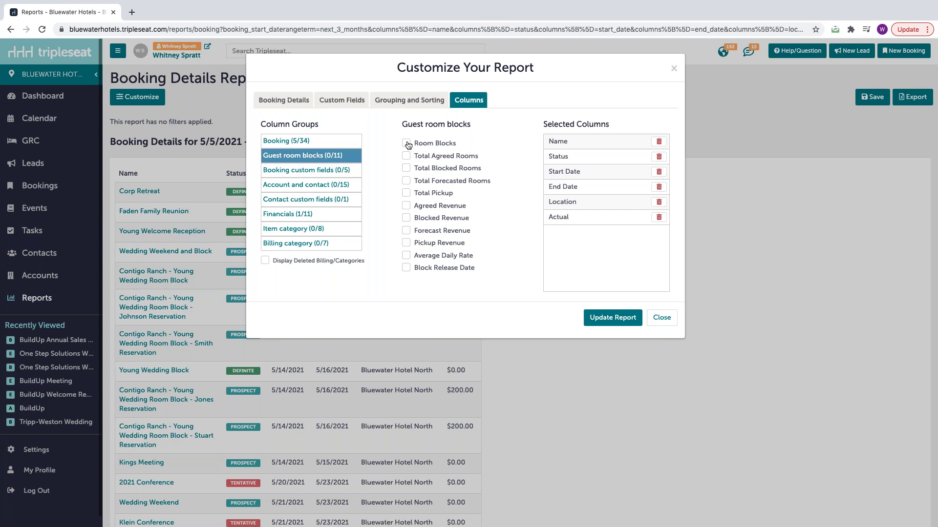
click(407, 157)
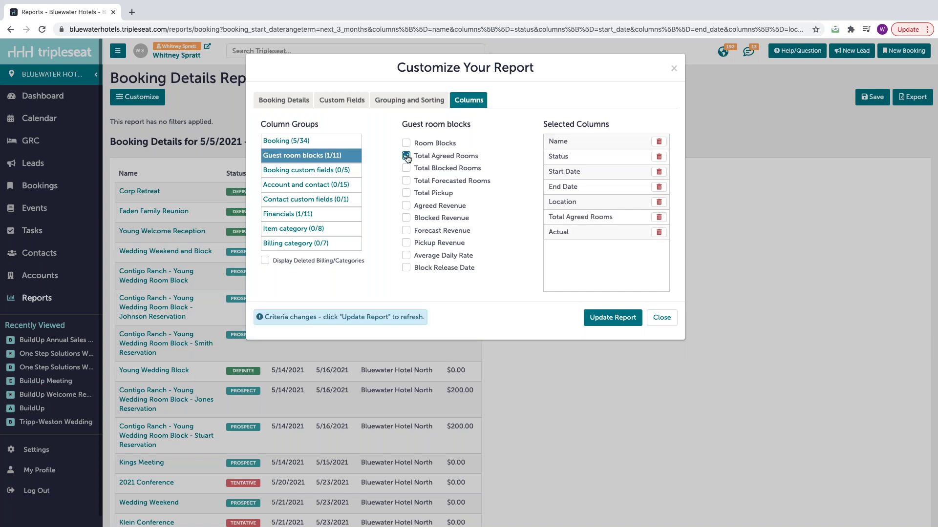
click(407, 206)
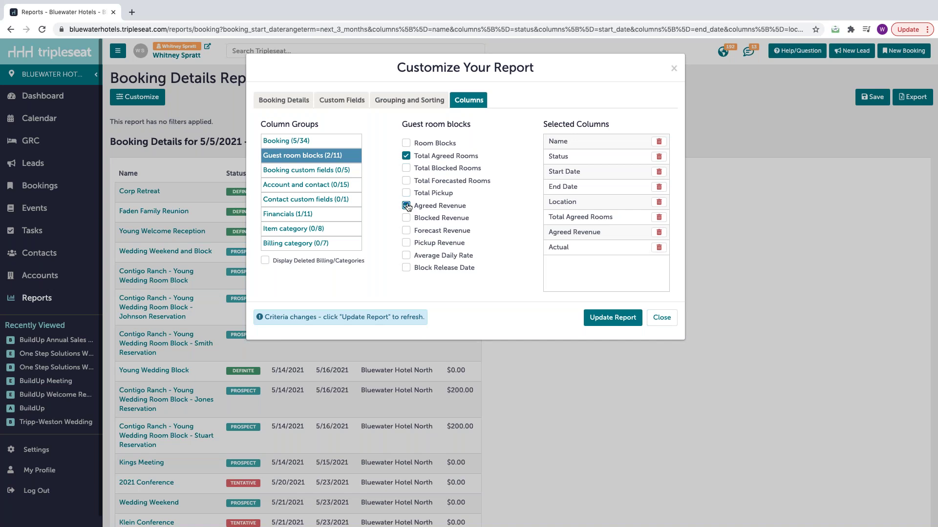
- Look through the custom field and contact column groups, and add only Total Rental Fee from Financials, leaving Guest Room Revenue unselected
click(311, 175)
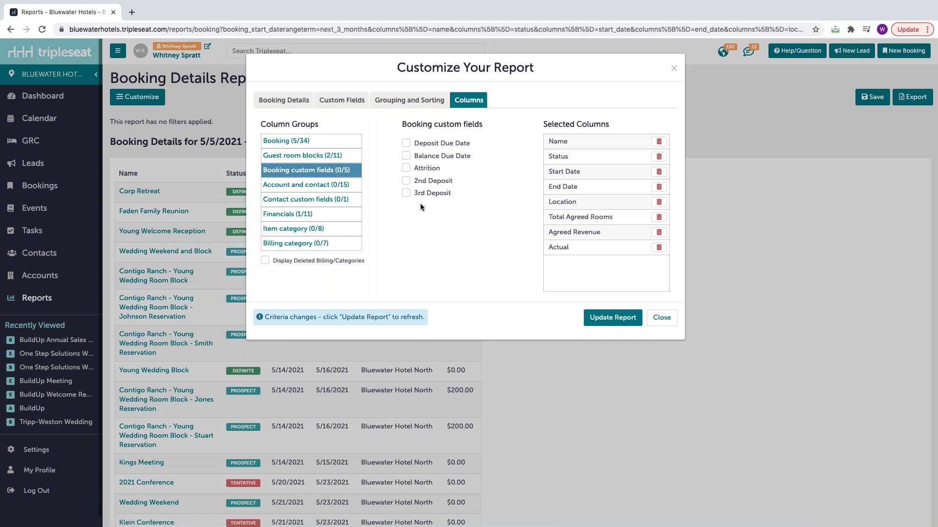
click(323, 188)
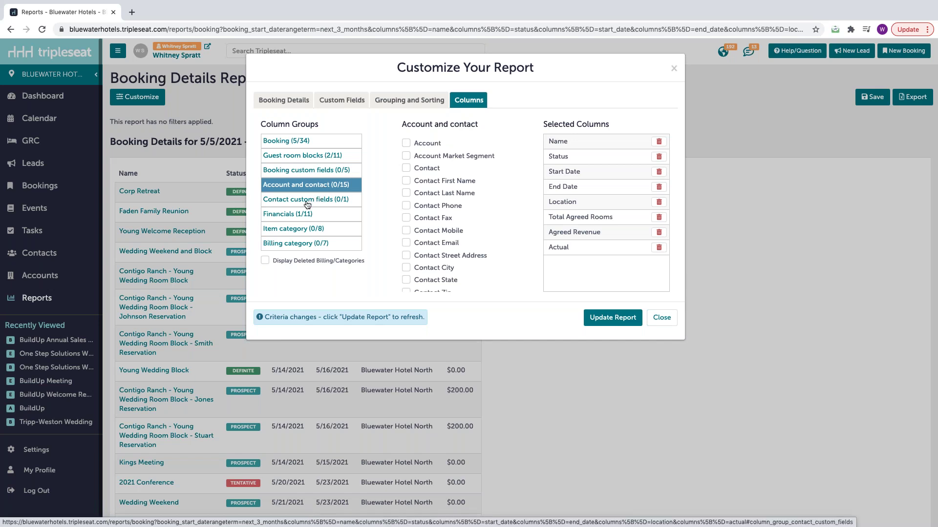
click(307, 202)
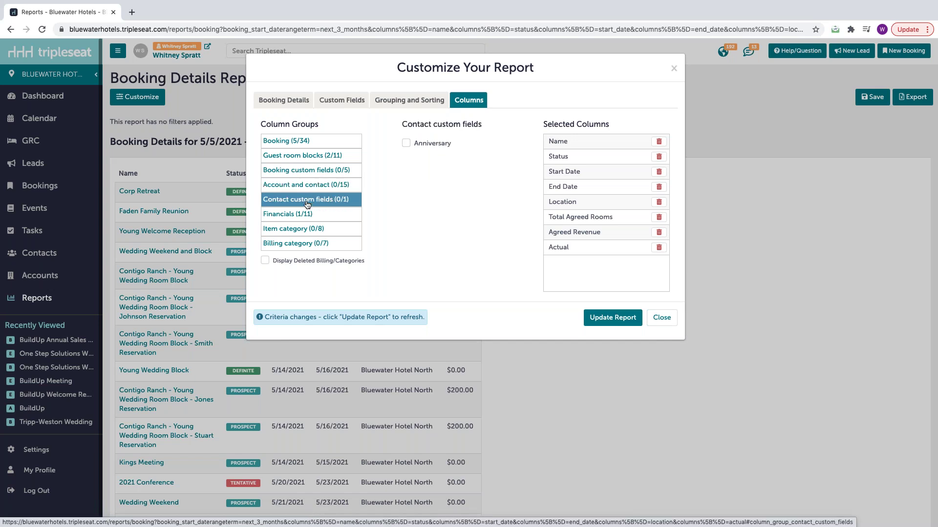
click(281, 217)
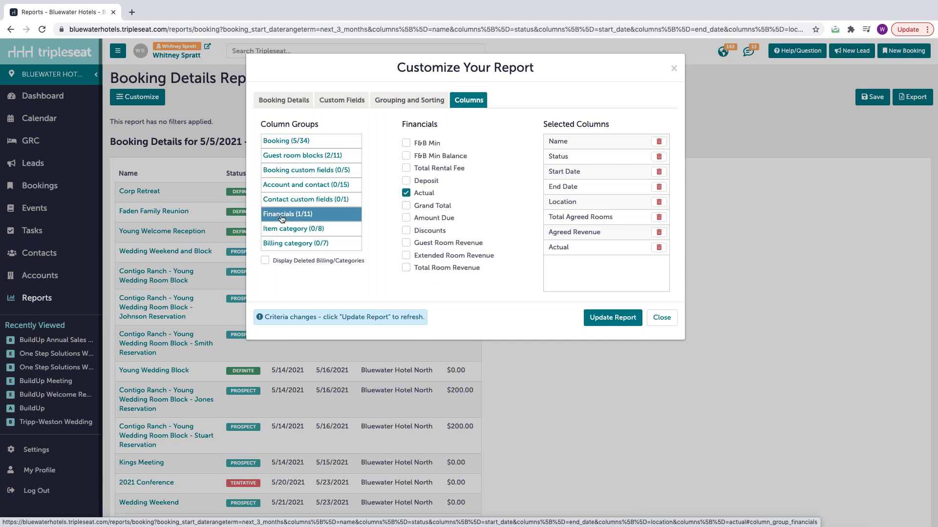
click(406, 169)
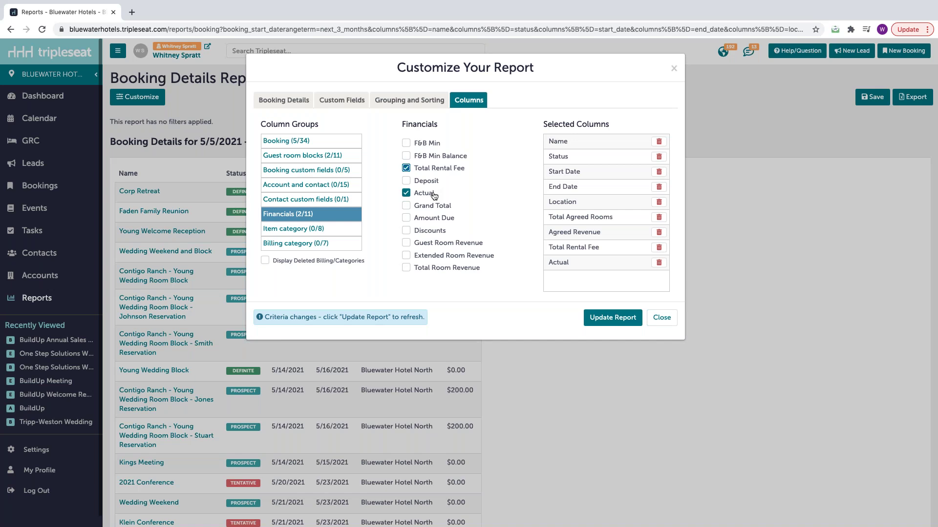
click(406, 243)
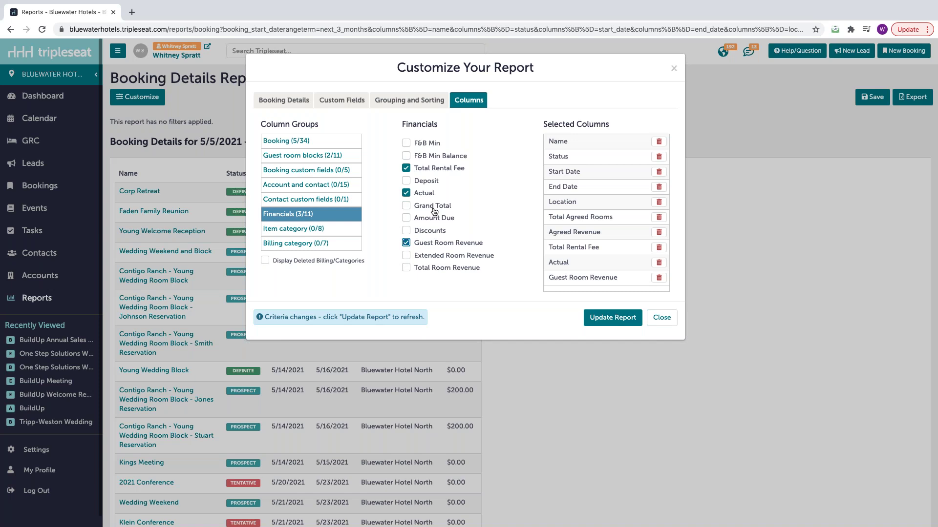
click(406, 243)
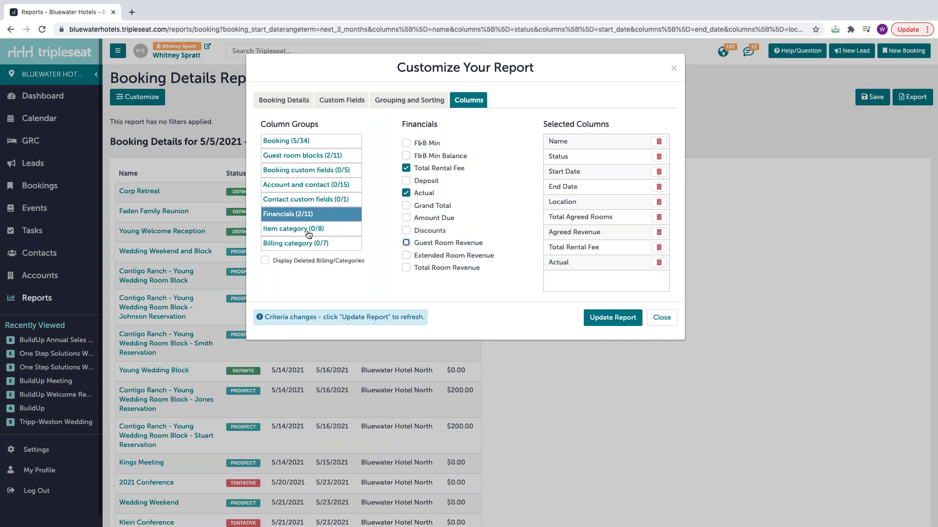
- Add the Food Totals, Beverage Totals and Audio/Visual Totals columns from Item category, and view the Billing category columns
click(303, 229)
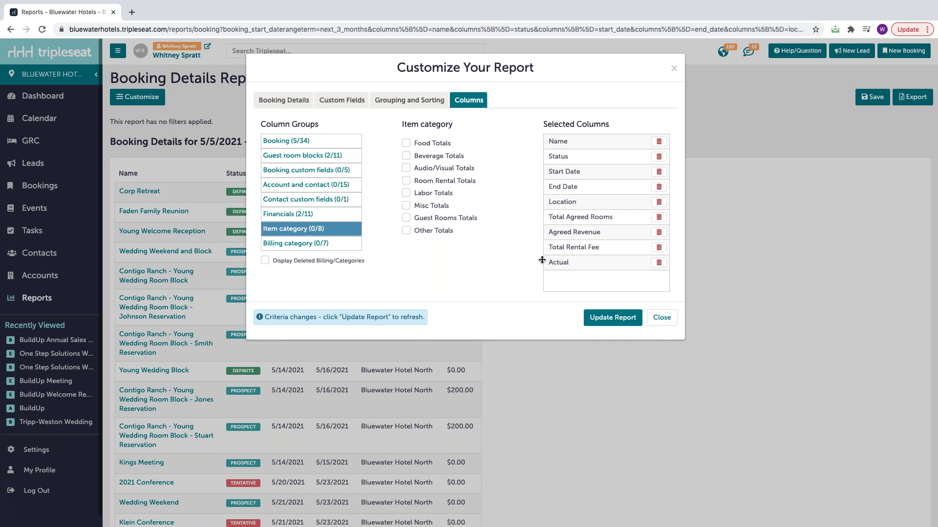
click(406, 143)
click(406, 156)
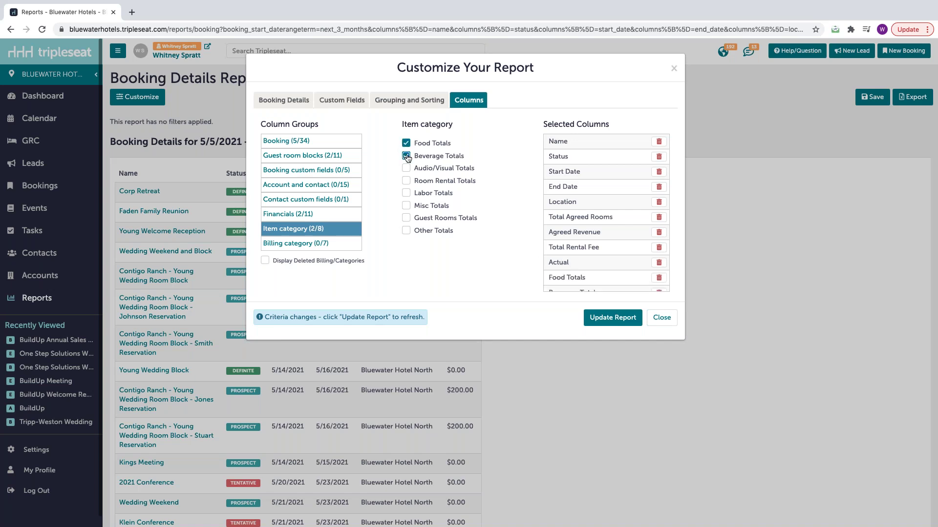
click(406, 168)
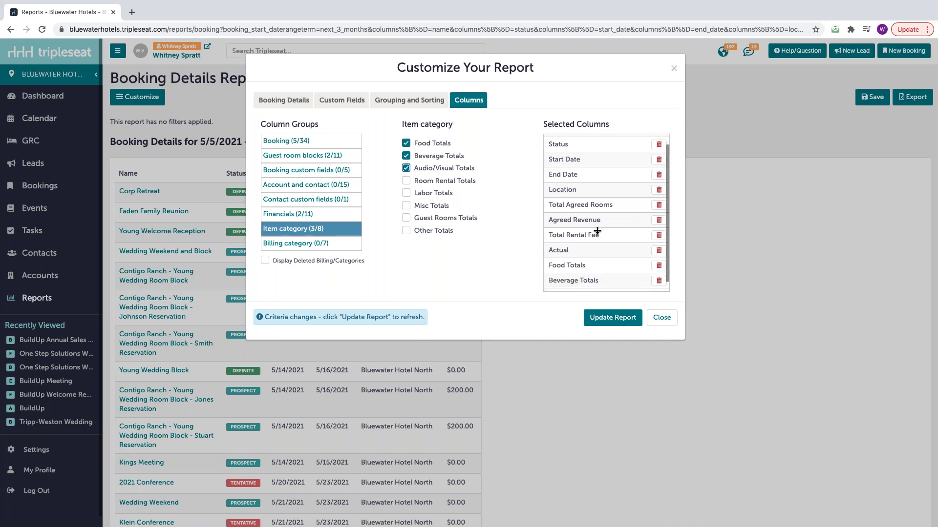
click(277, 243)
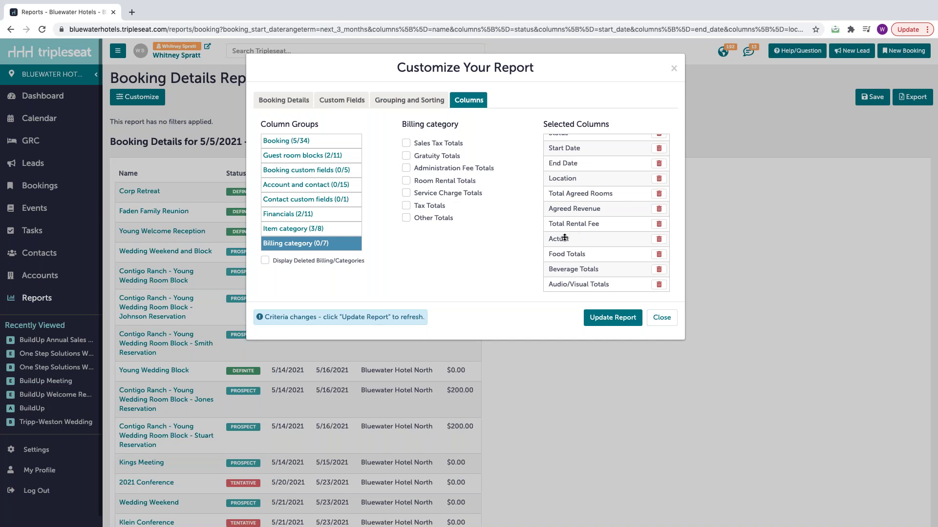
- Move Actual to the end of the selected columns, remove the Location column, and update the report
drag(559, 238, 561, 282)
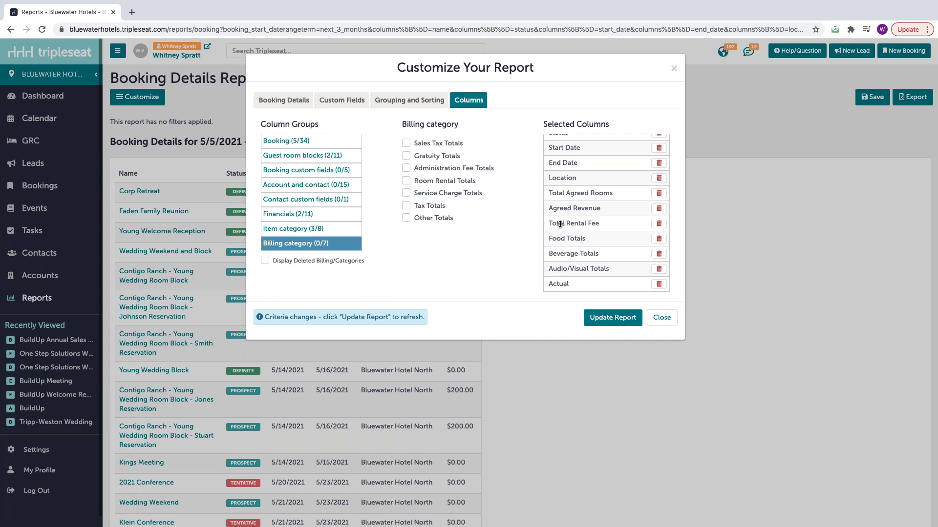
scroll(561, 225, up, 1)
scroll(569, 200, up, 1)
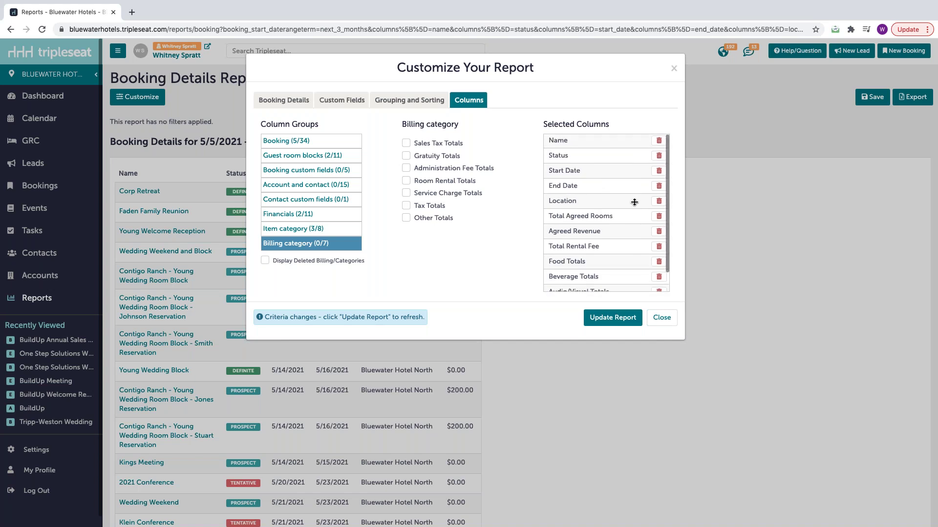
click(658, 201)
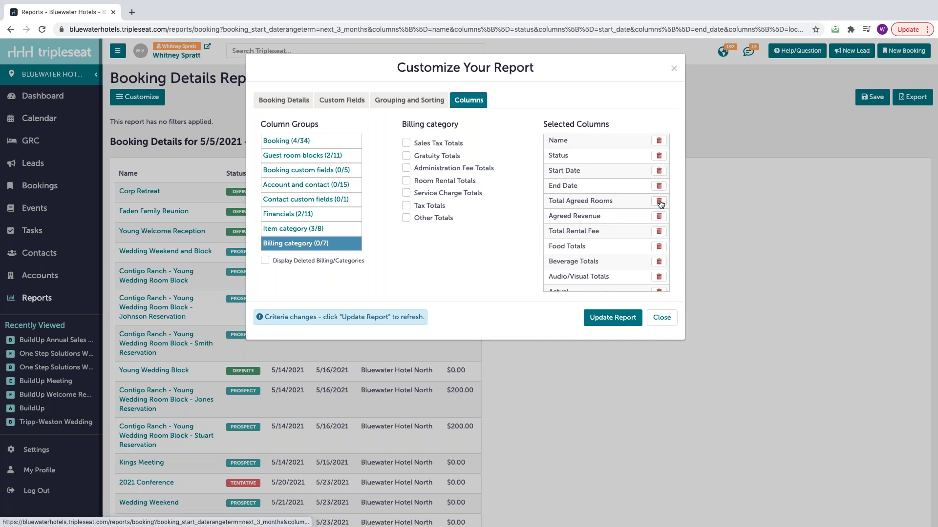
scroll(590, 187, up, 1)
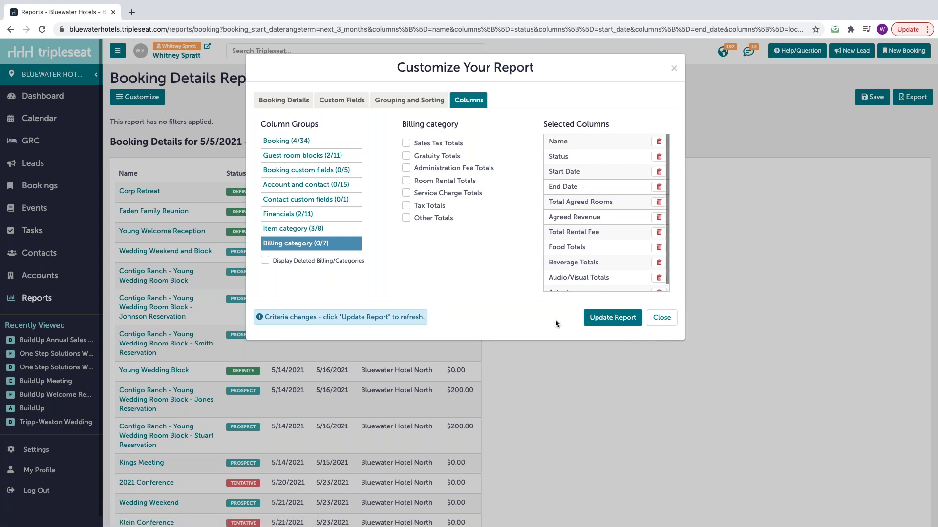
click(606, 319)
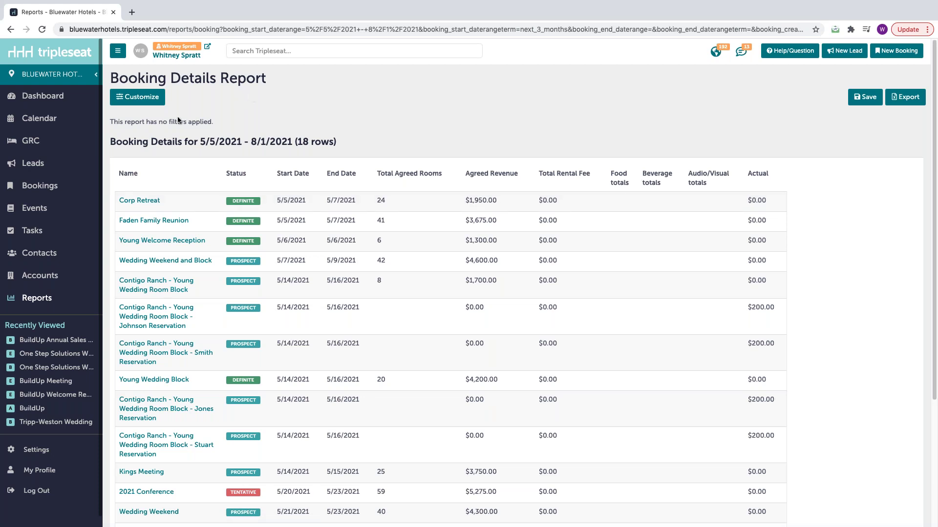
- Group the Booking Details Report by Location, update it, and review the bookings, sub totals and grand totals
click(151, 100)
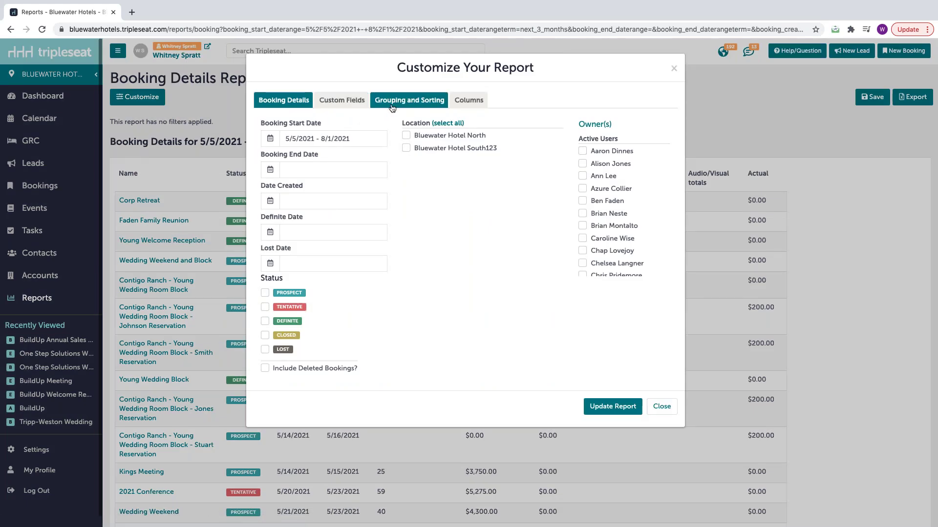
click(409, 101)
click(369, 142)
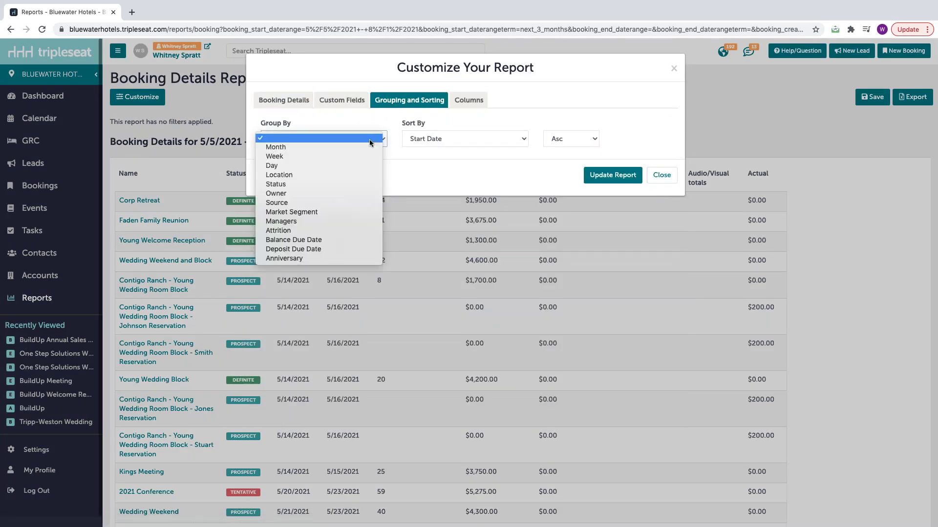
click(350, 174)
click(610, 175)
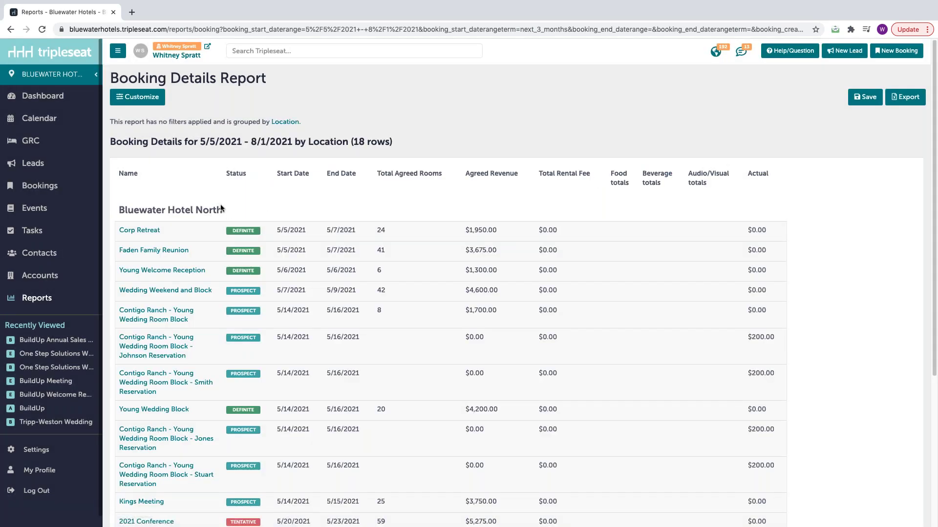
scroll(220, 205, down, 5)
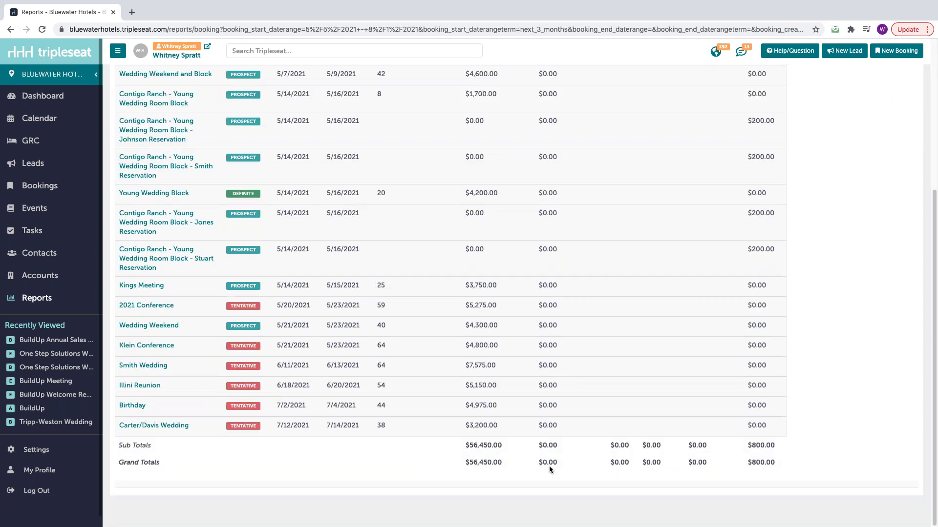
scroll(549, 466, up, 3)
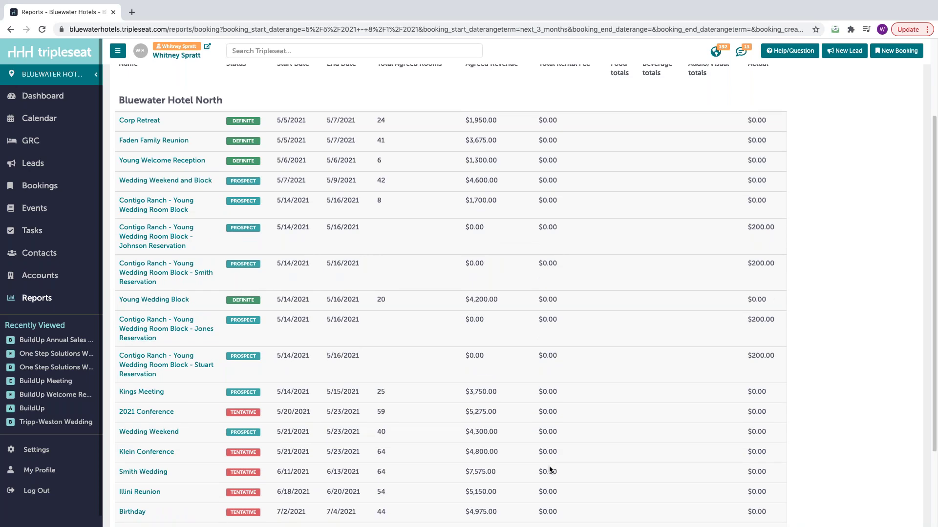
scroll(549, 466, up, 3)
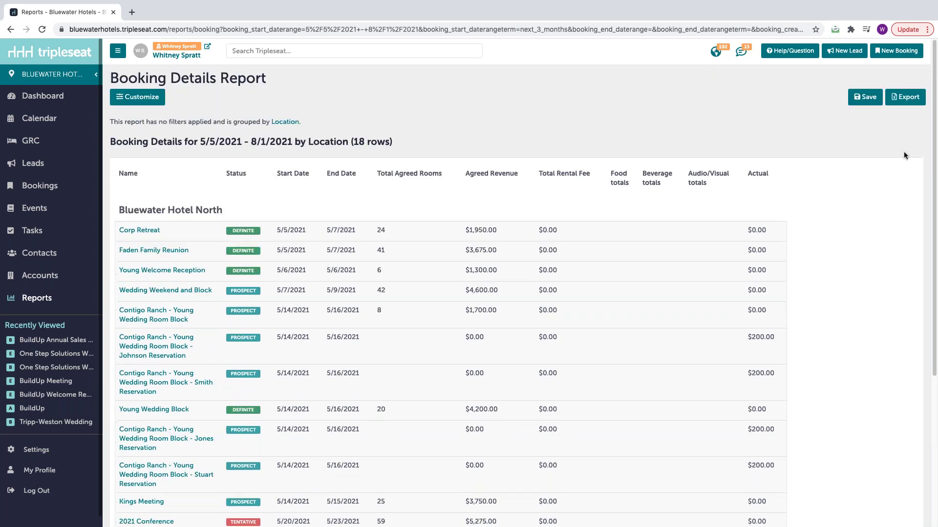
- Start saving the customized Booking Details Report as a new report named Booking Reporting Webinar 5.5
click(865, 98)
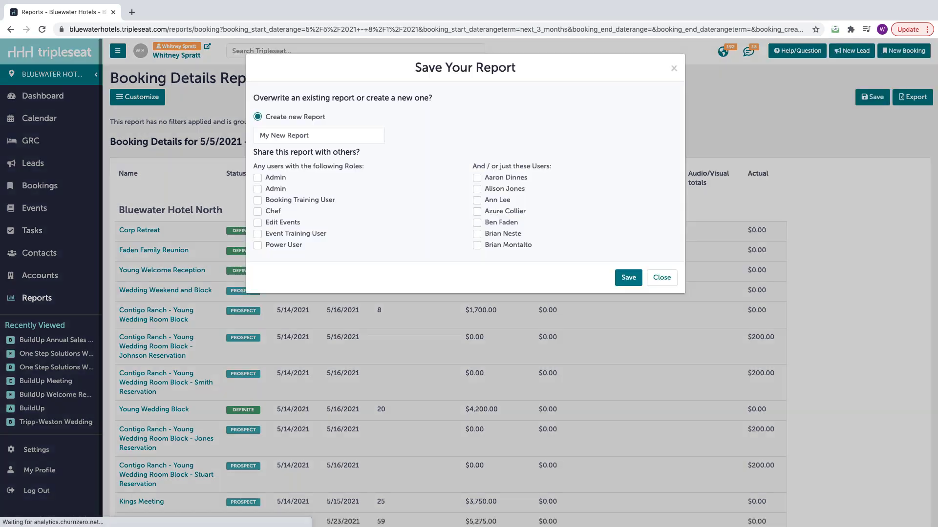
drag(337, 135, 249, 136)
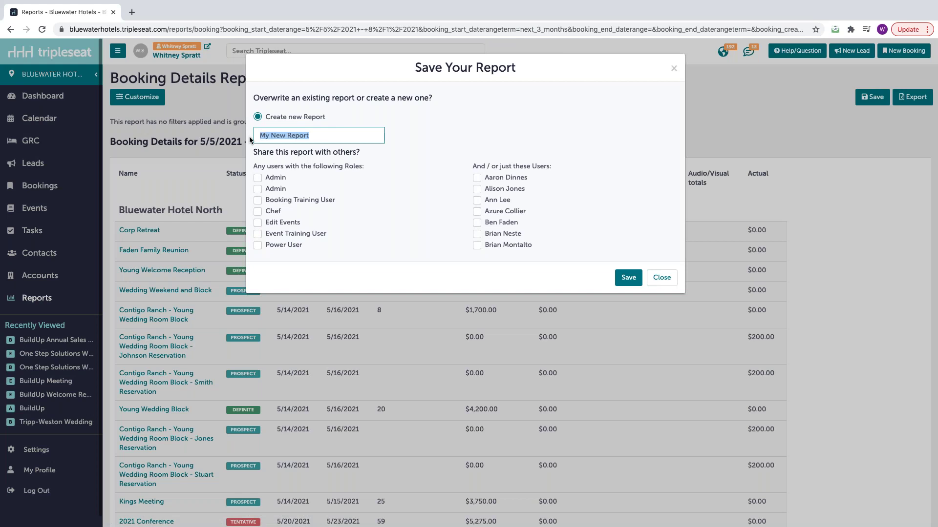
text(Booking R)
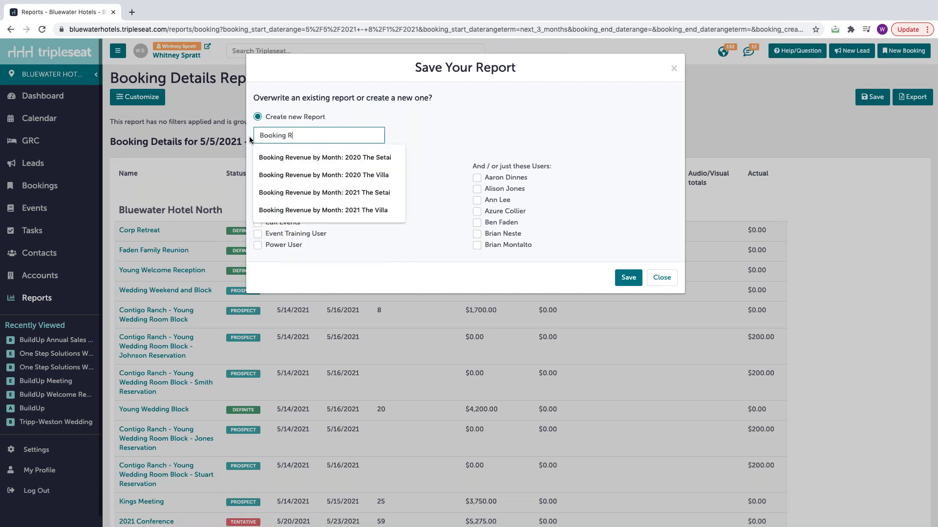
text(eporting Se)
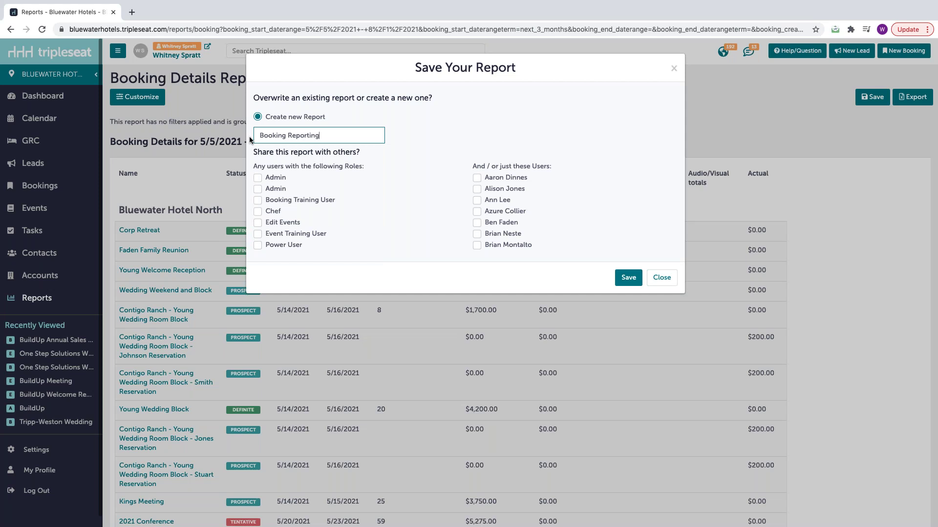
key(BackSpace)
key(BackSpace)
text(Webinar 5.5)
- Share the new report with the Training Power User role and save it
click(493, 166)
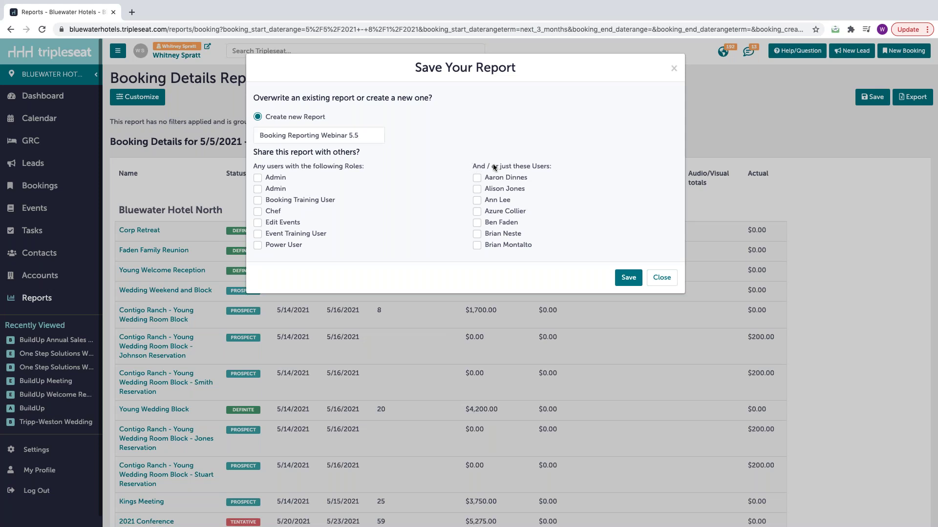
drag(543, 165, 505, 145)
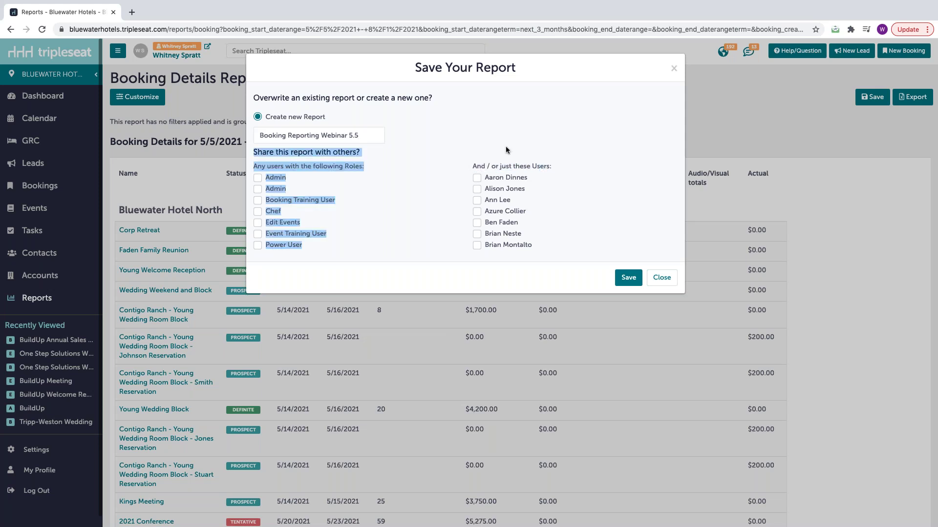
click(447, 147)
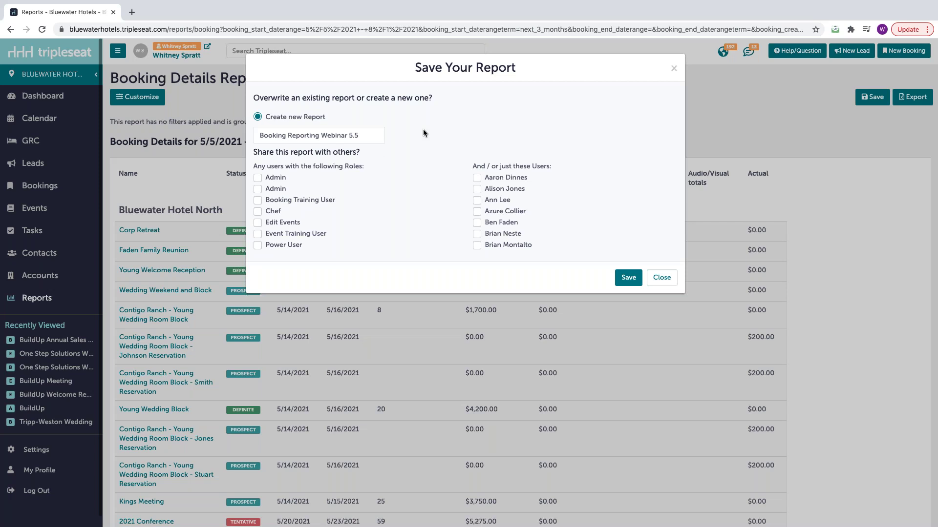
scroll(355, 195, down, 3)
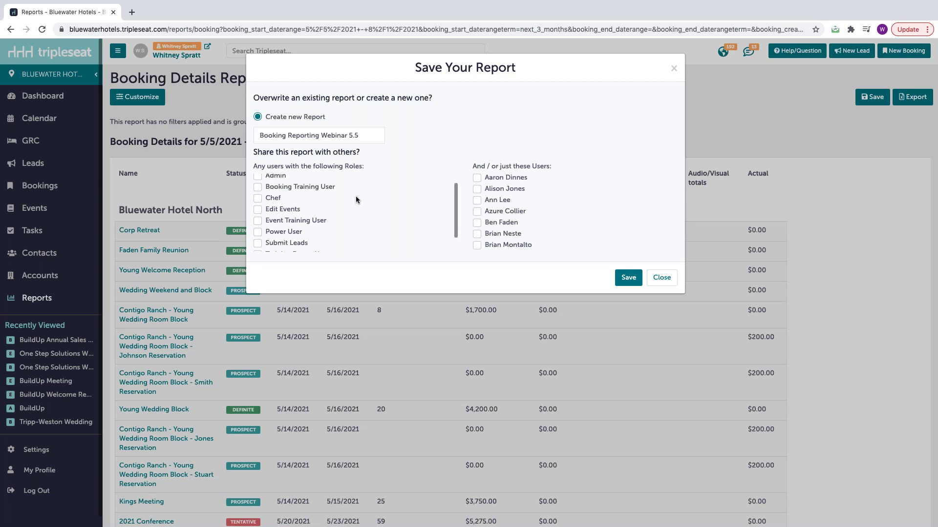
click(258, 233)
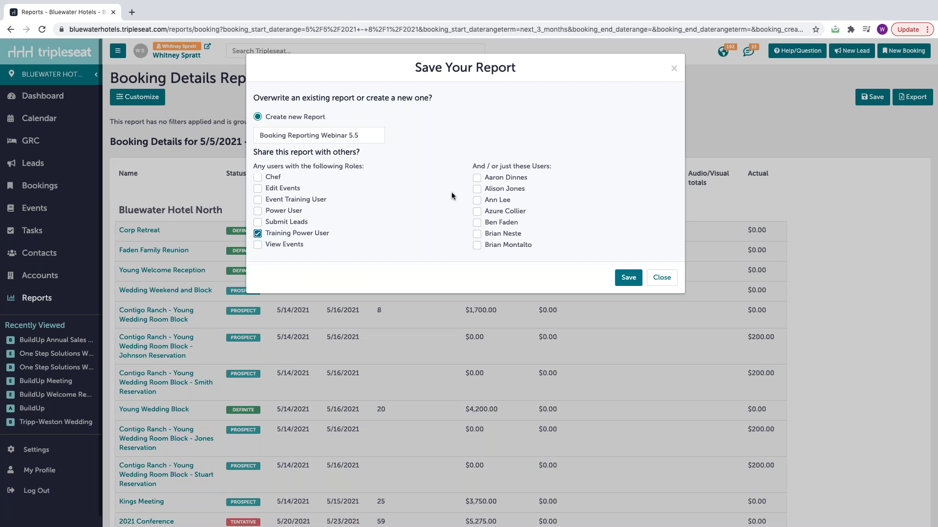
click(628, 279)
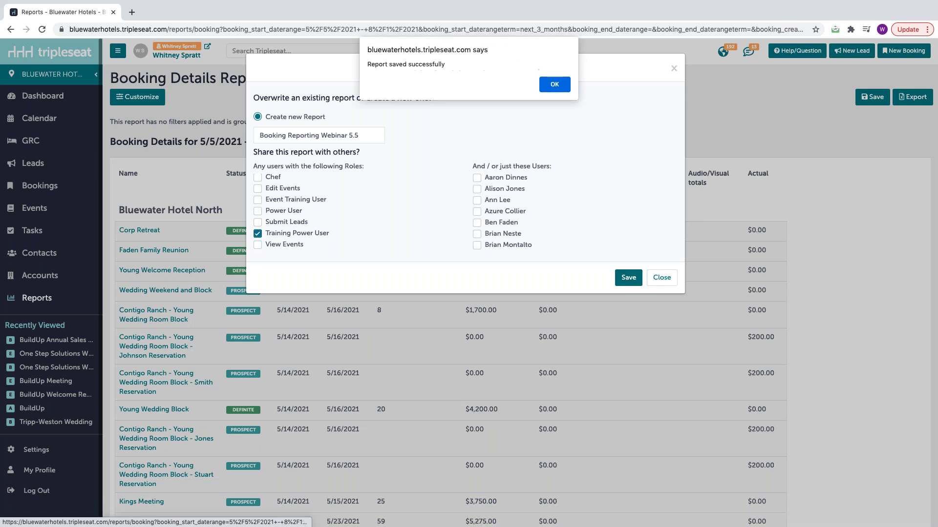
click(554, 85)
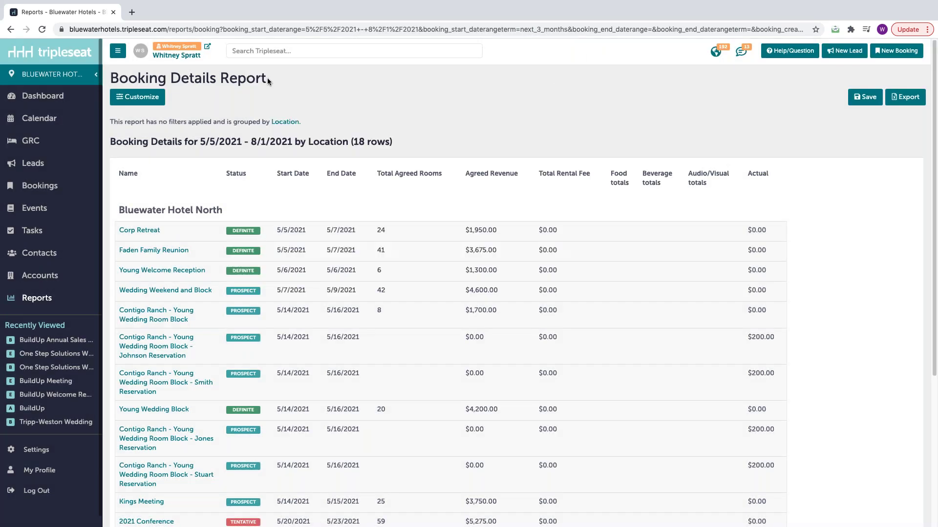
- Return to the reports overview and find the new report among the saved Booking Details reports
click(47, 303)
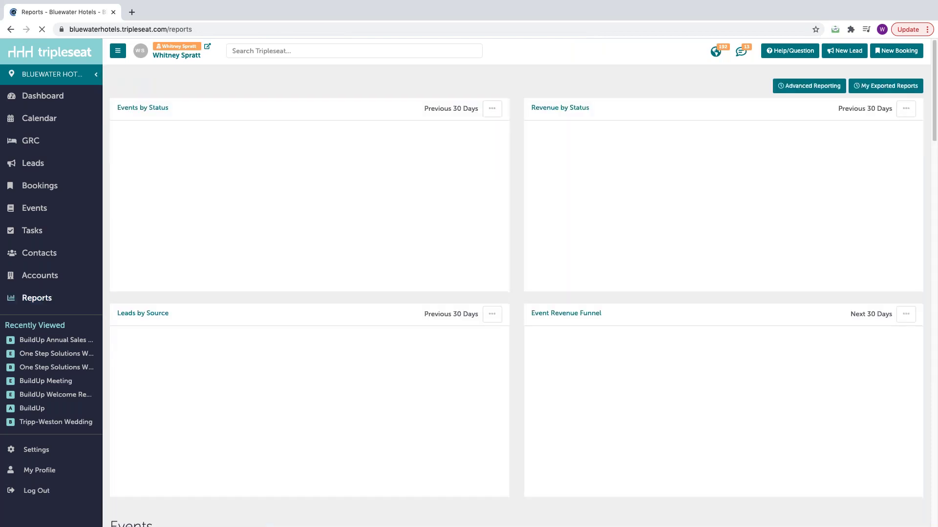
scroll(516, 293, down, 8)
scroll(602, 284, down, 10)
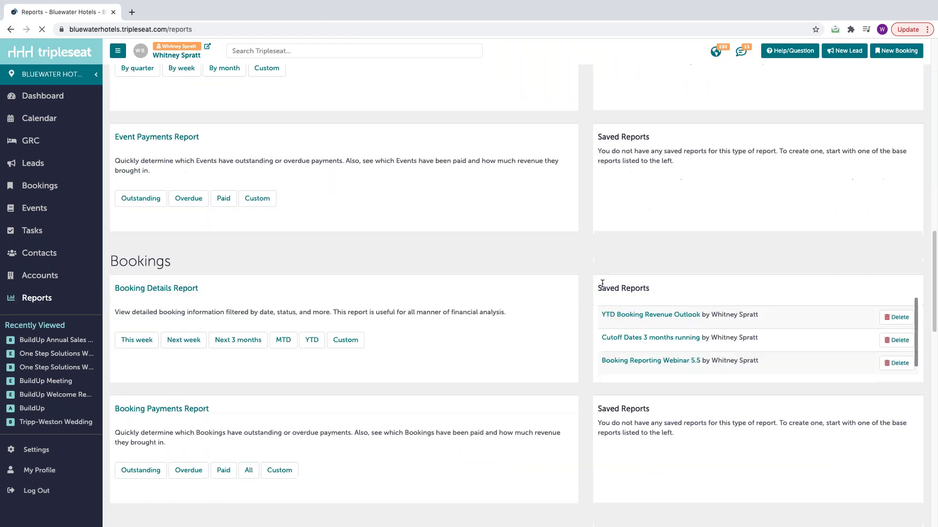
triple_click(602, 286)
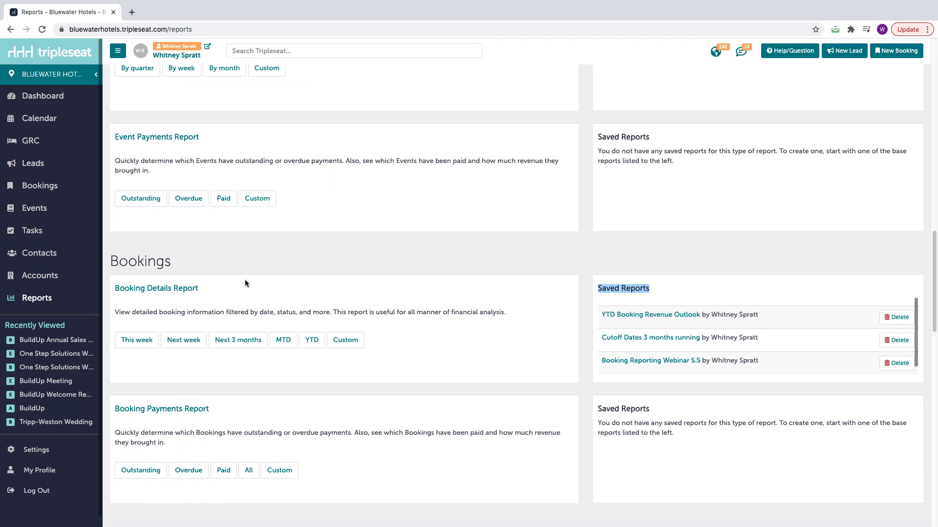
scroll(656, 344, down, 1)
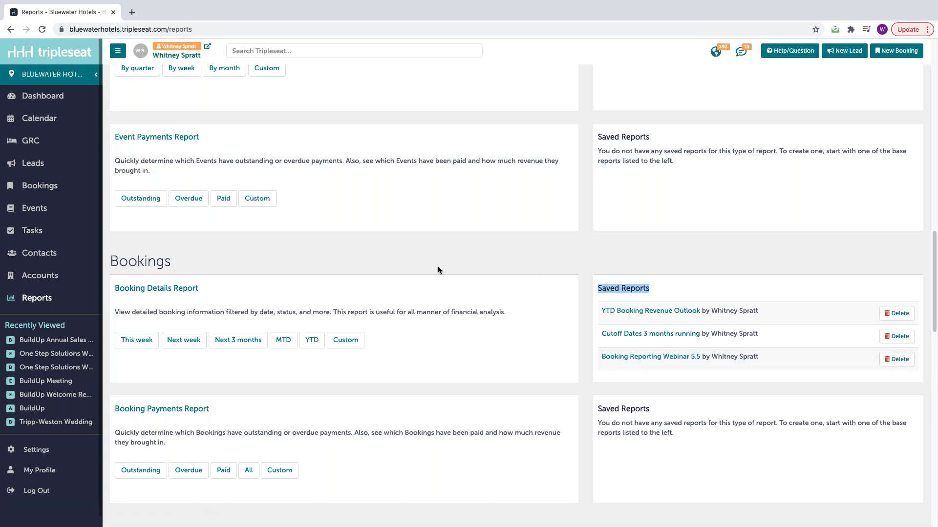
- Open the first saved 2021 Event Revenue Report and examine its columns, especially the event rooms
scroll(438, 270, up, 5)
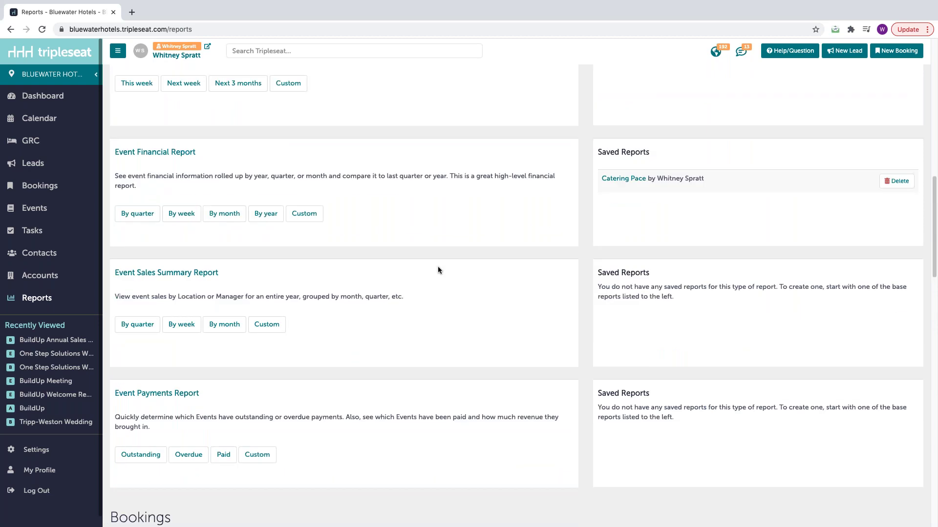
scroll(438, 270, up, 6)
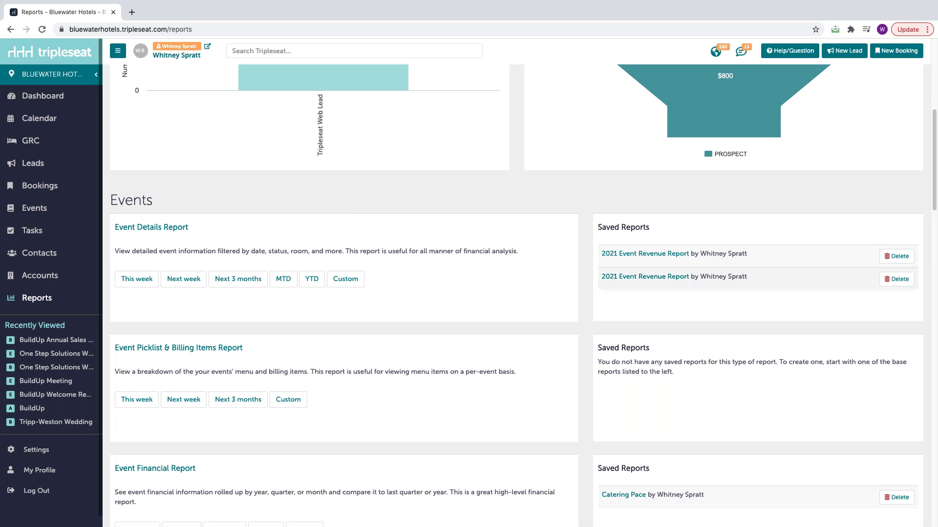
click(635, 255)
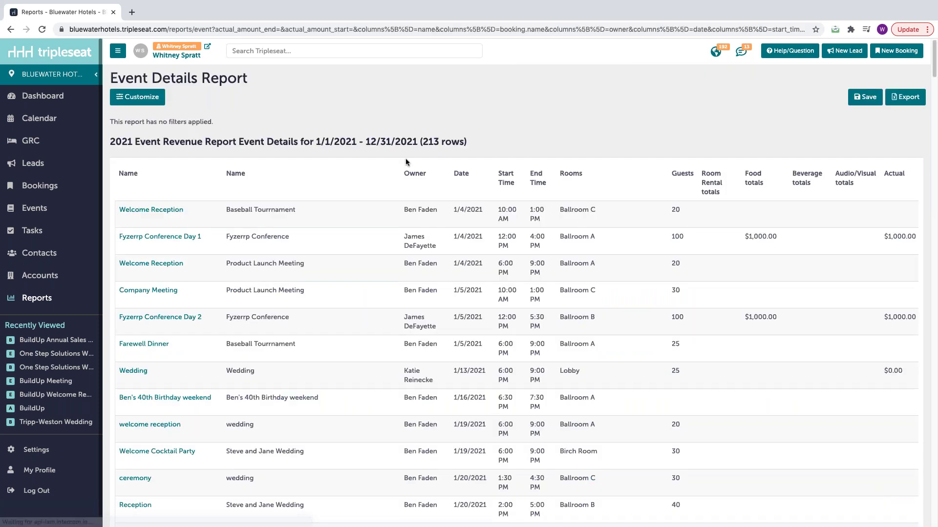
scroll(514, 153, down, 1)
drag(513, 152, 505, 152)
drag(585, 146, 560, 145)
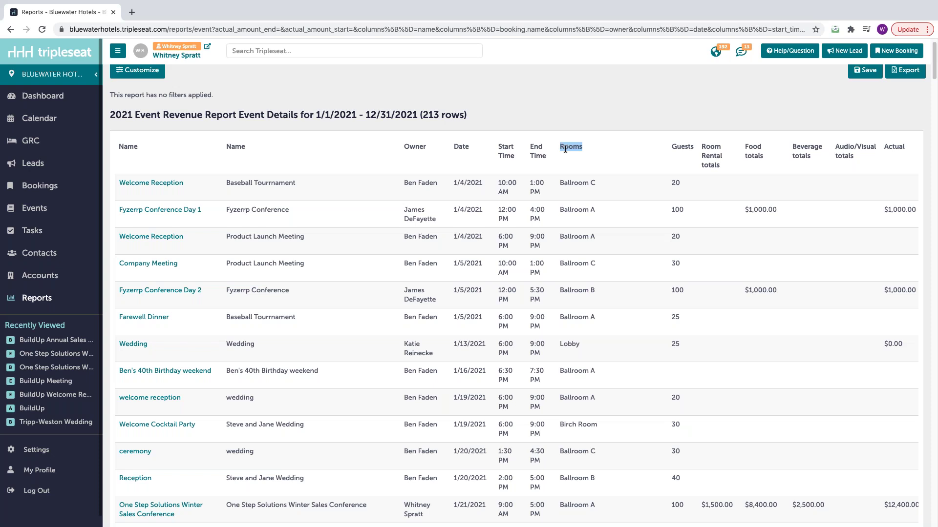
drag(597, 210, 562, 210)
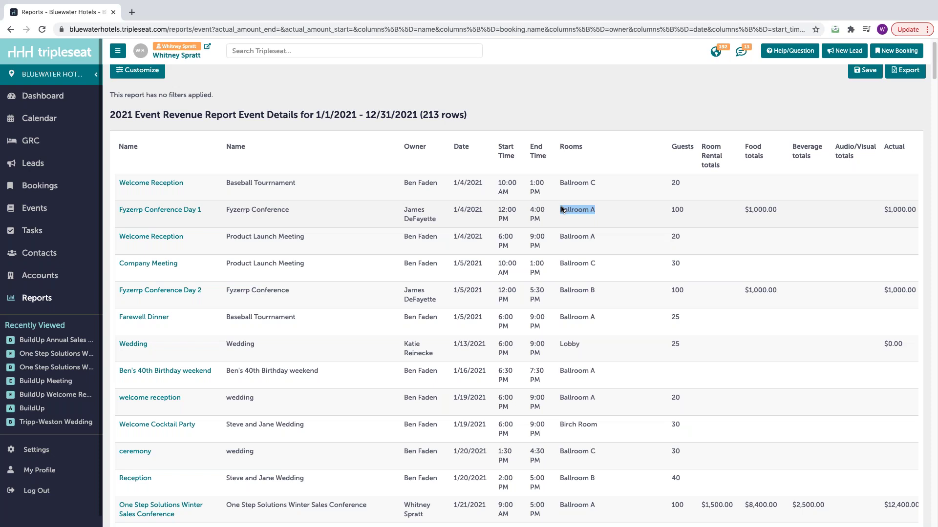
- Return to the reports overview and look through the Accounts and Contacts reports and the Leads reports
click(58, 299)
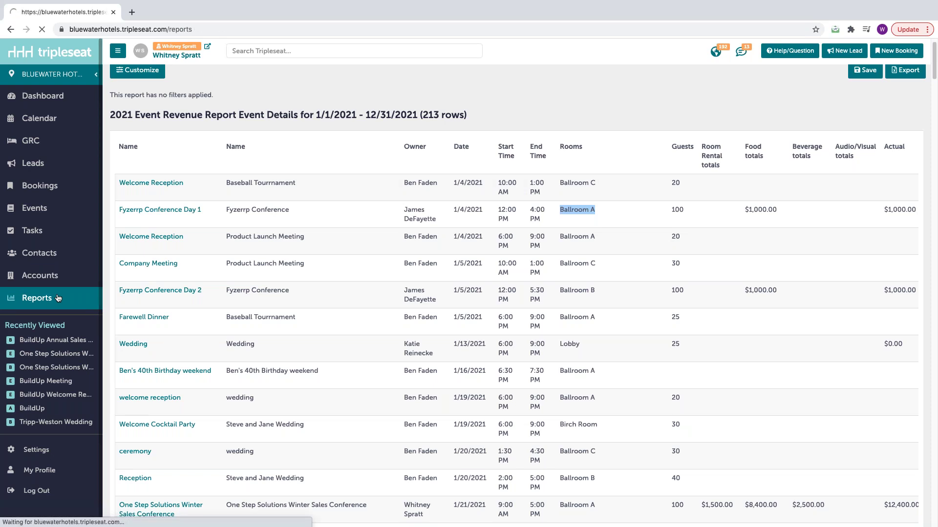
scroll(523, 296, down, 19)
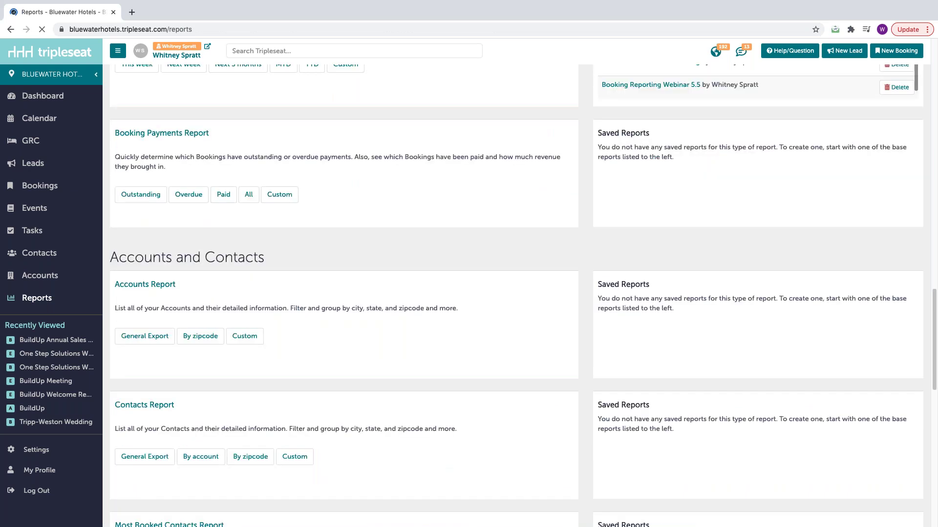
scroll(263, 94, down, 4)
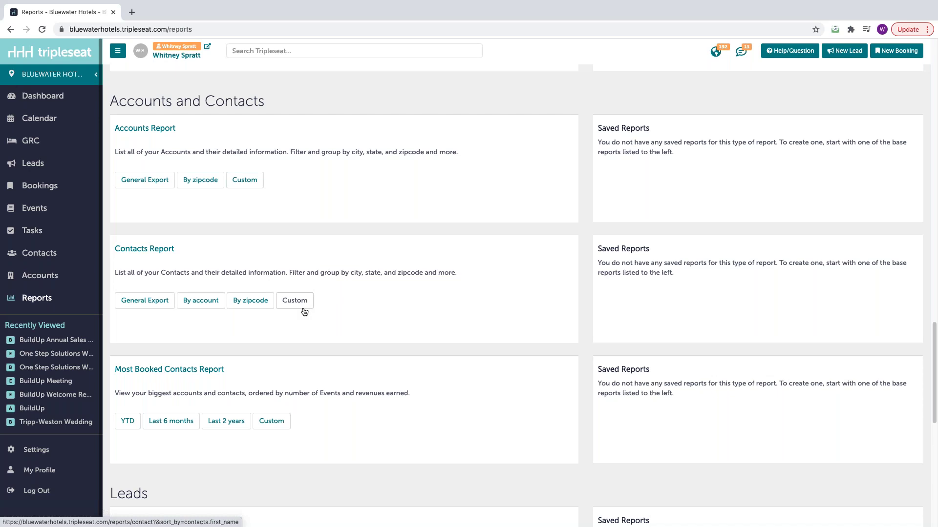
scroll(304, 311, down, 5)
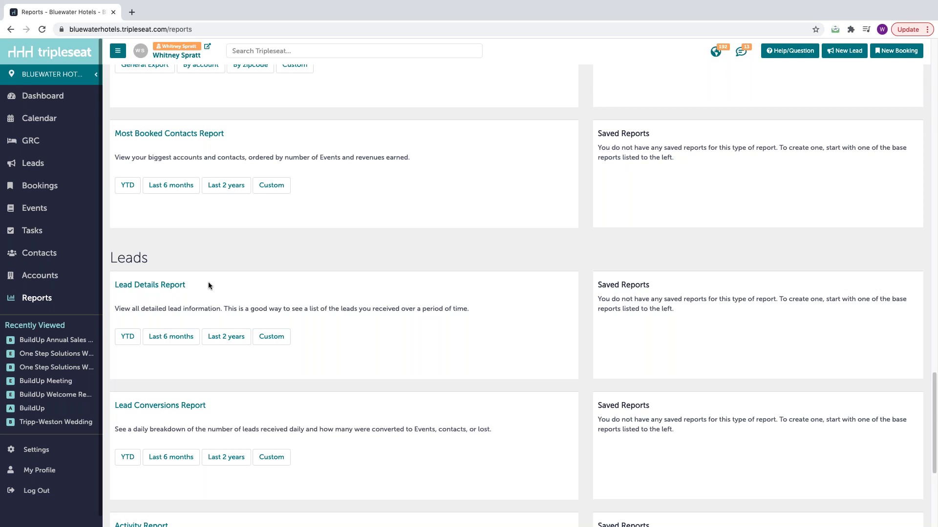
scroll(209, 288, down, 2)
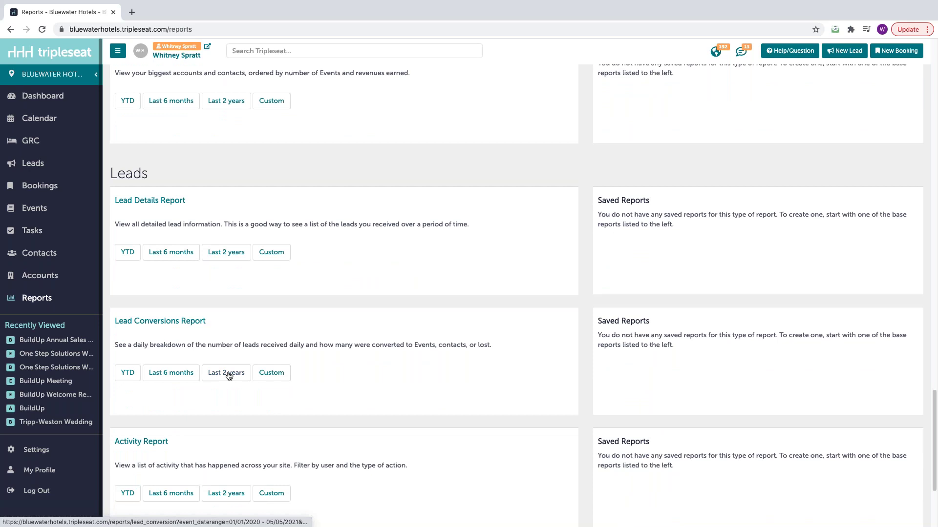
- Open the Lead Conversions Report for the last 2 years, group it by Source, and update it
click(229, 376)
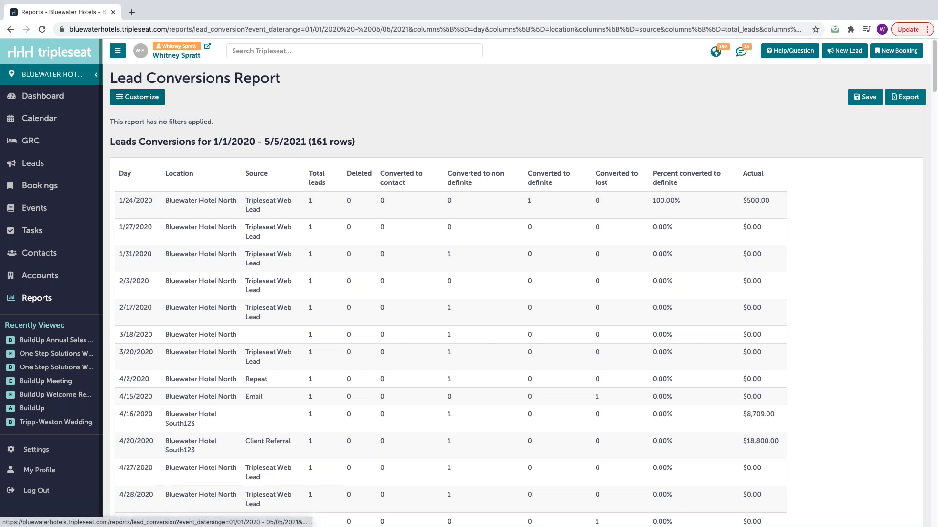
click(158, 97)
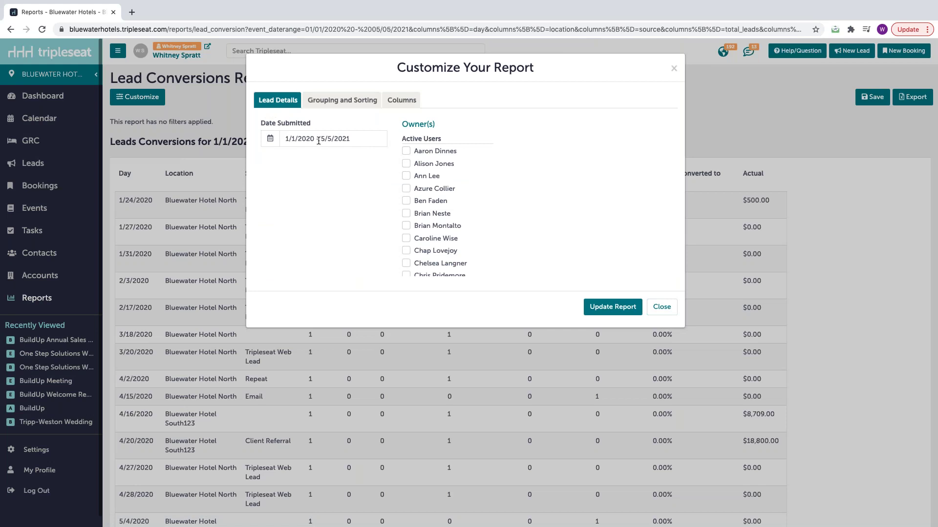
click(360, 103)
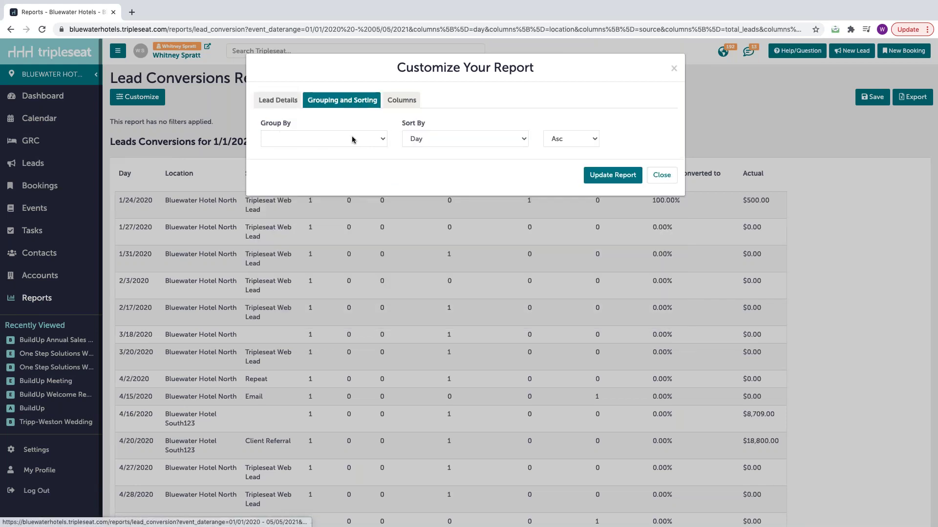
click(352, 139)
click(341, 167)
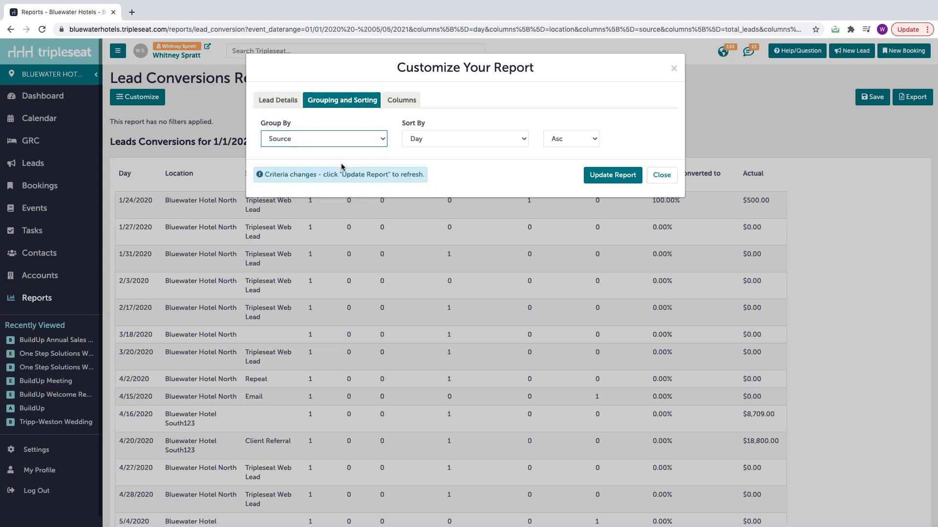
click(602, 178)
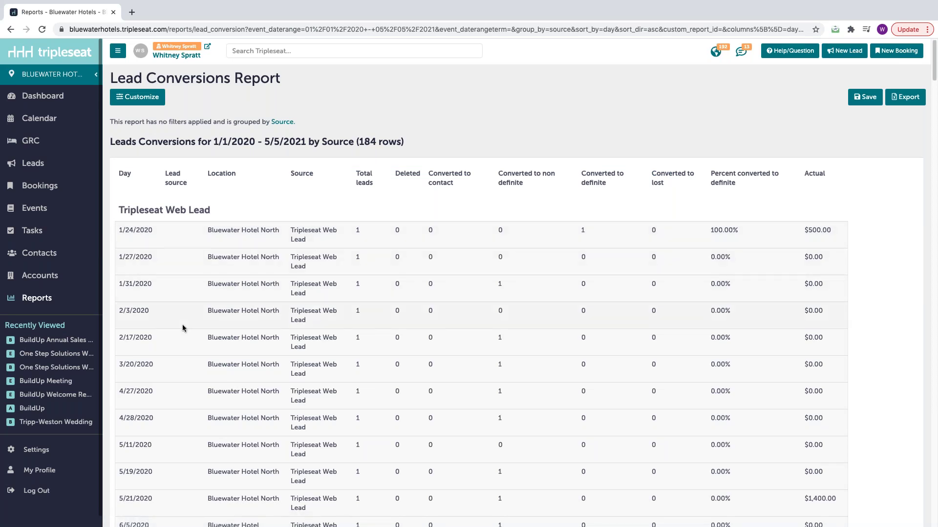
- Review the lead conversions by source, including the Percent converted to definite column
scroll(183, 328, down, 10)
scroll(183, 328, down, 1)
scroll(183, 327, up, 11)
drag(742, 183, 710, 169)
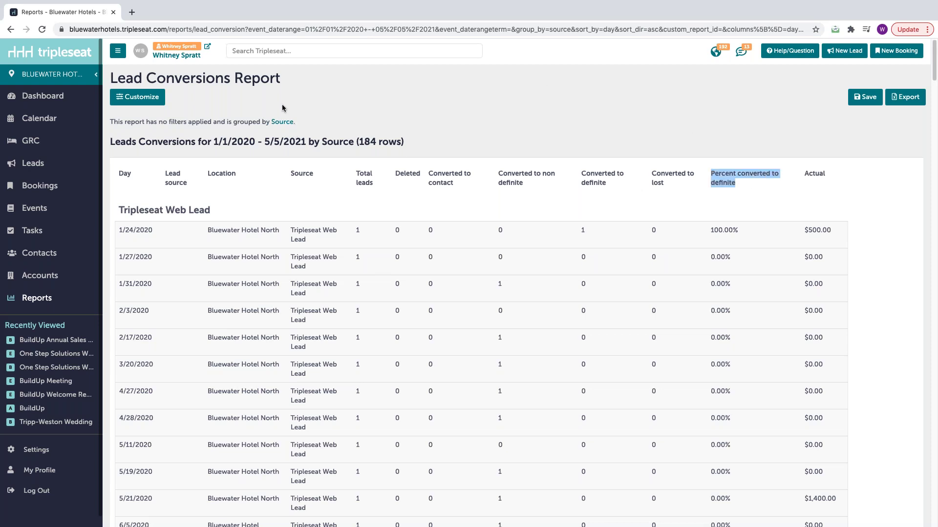
- Go back to the reports overview and view the Events reports with their saved versions
click(50, 300)
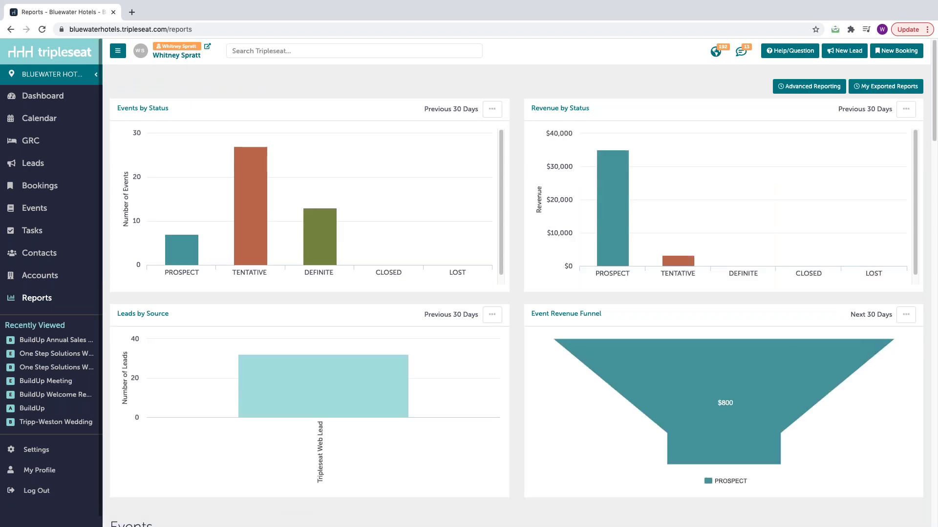
scroll(516, 300, down, 5)
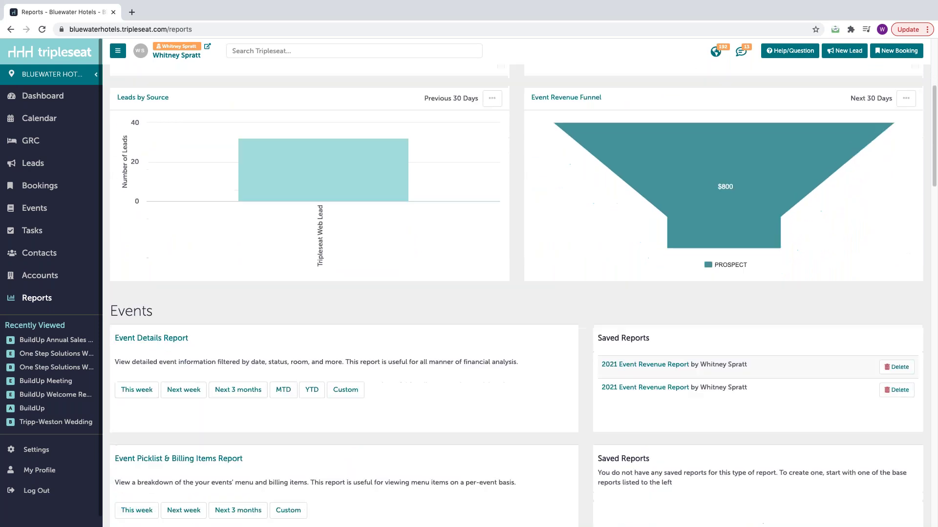
scroll(238, 340, down, 1)
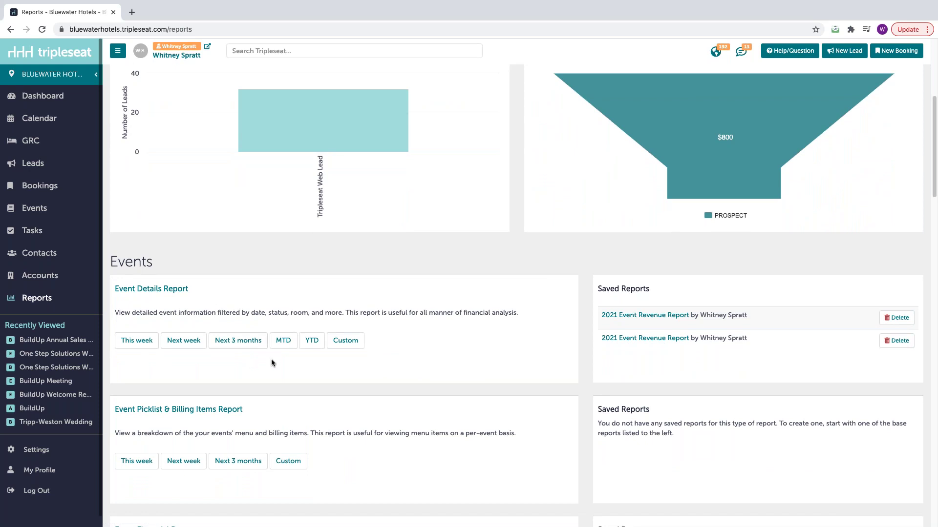
scroll(272, 363, down, 1)
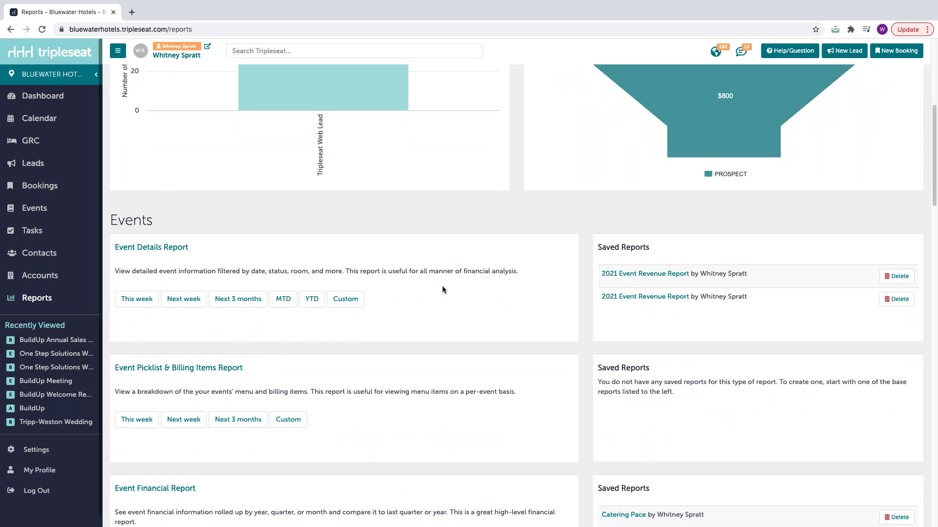
- Open the Help Videos on YouTube from Tripleseat's support options and look over the Tripleseat University channel's home page
scroll(473, 294, down, 1)
scroll(472, 291, down, 2)
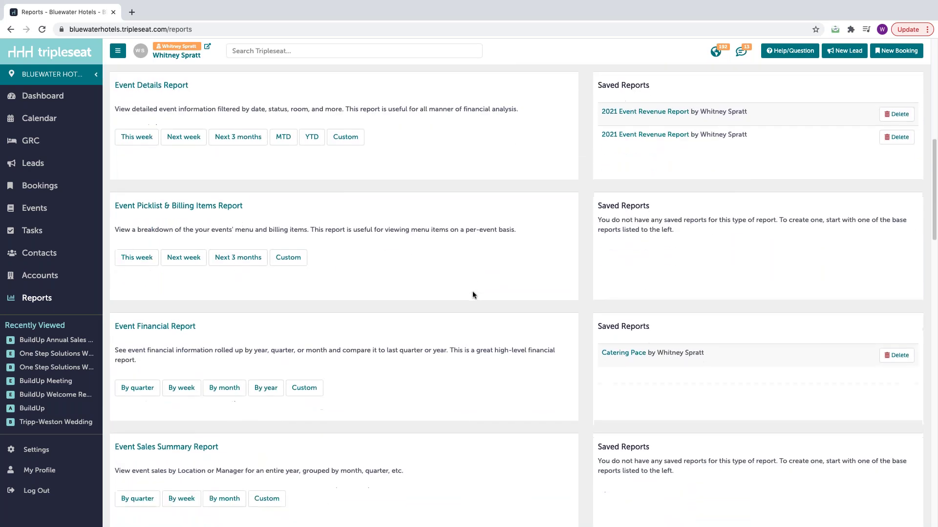
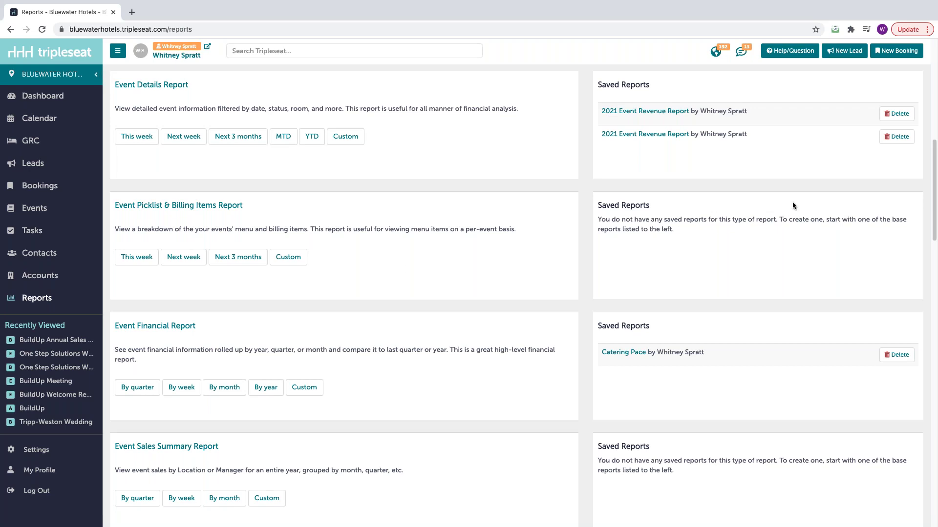
click(783, 52)
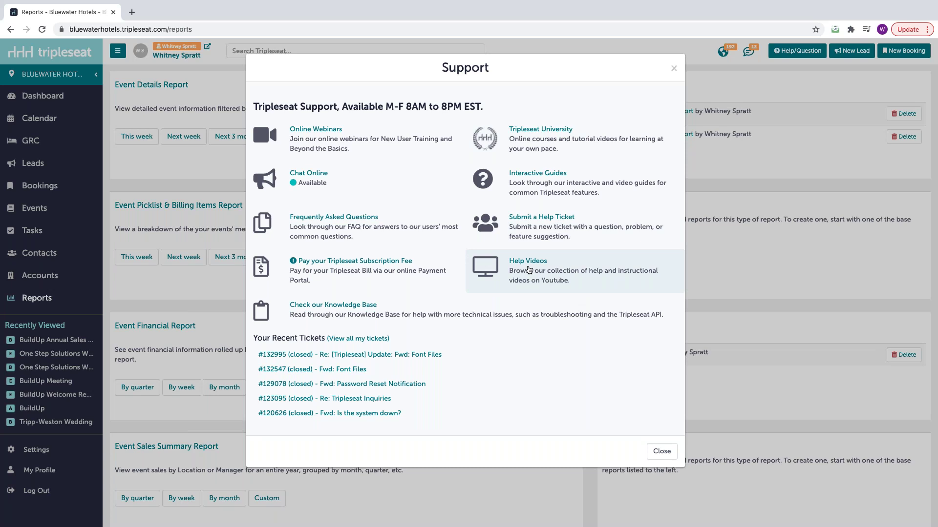
click(529, 270)
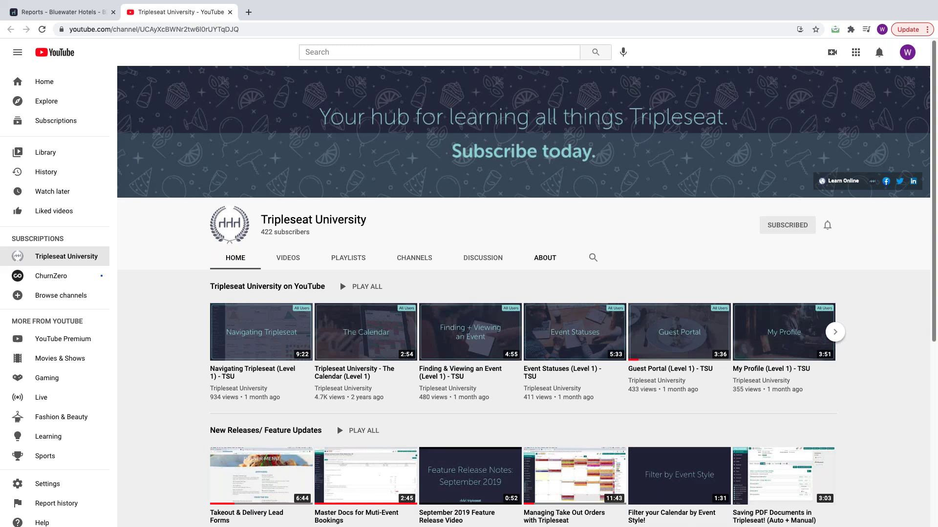
scroll(523, 296, down, 1)
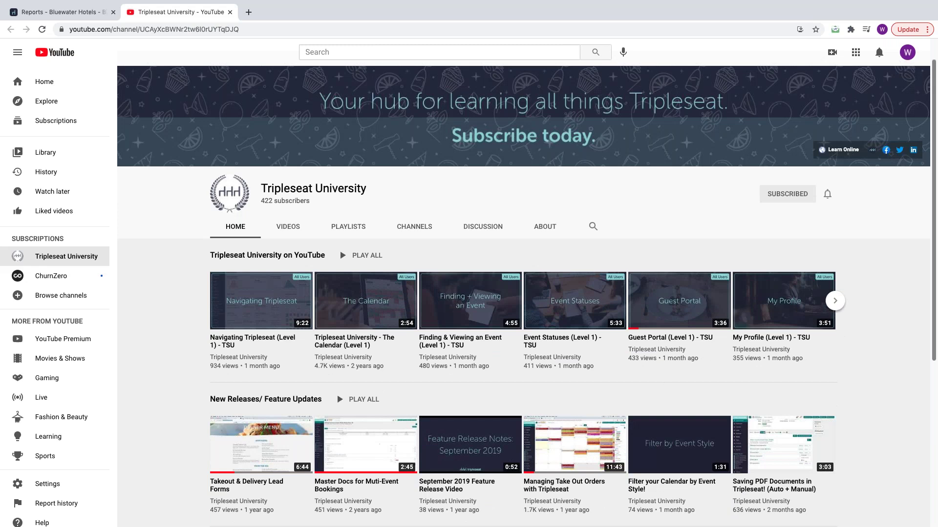
scroll(593, 258, up, 1)
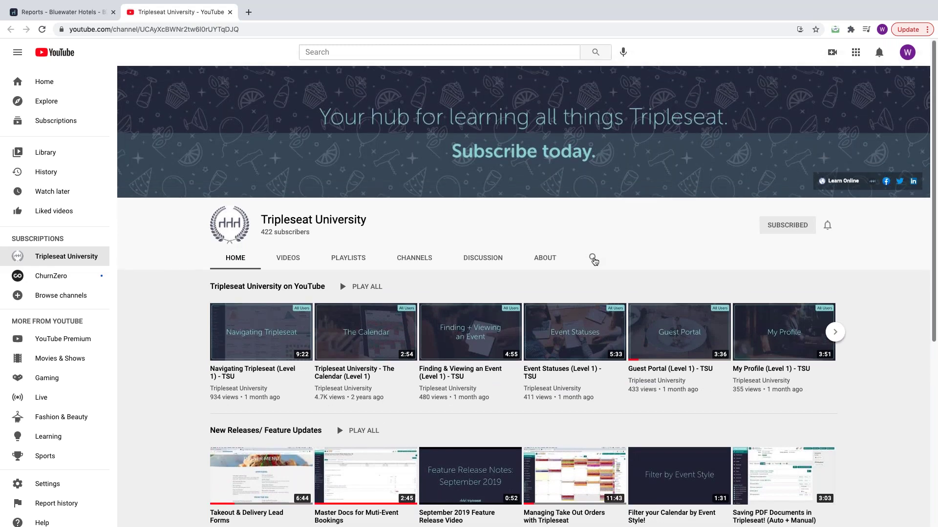
- Search the Tripleseat University channel for "report" and look through the reporting training videos
click(593, 258)
text(report)
key(Return)
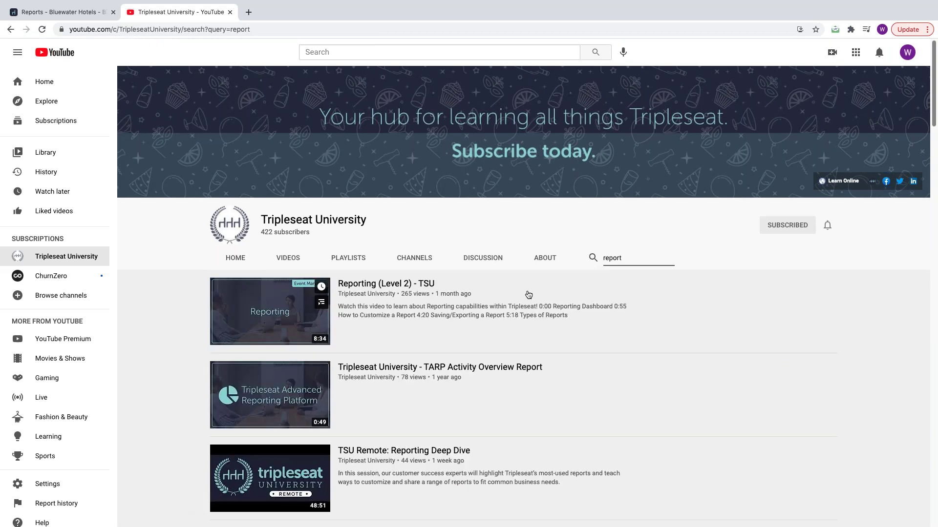
scroll(528, 294, down, 3)
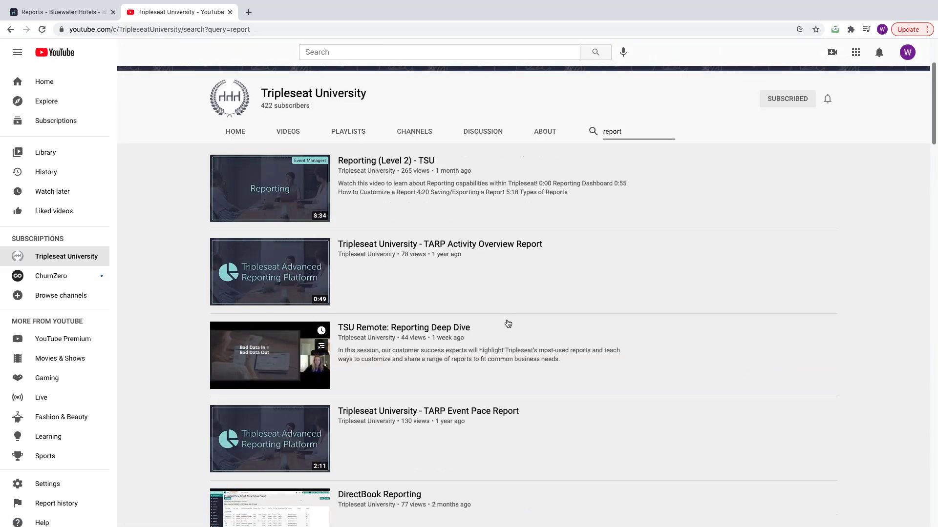
scroll(508, 323, up, 1)
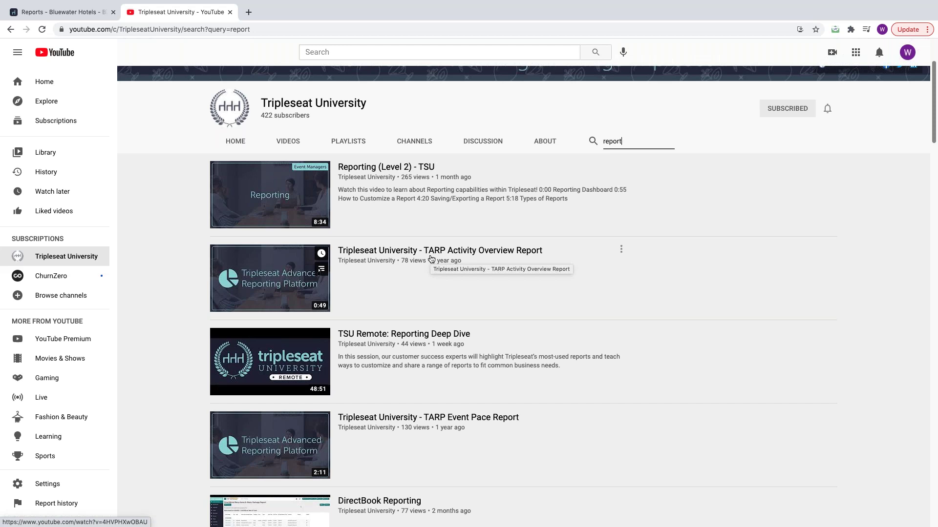
scroll(431, 259, up, 1)
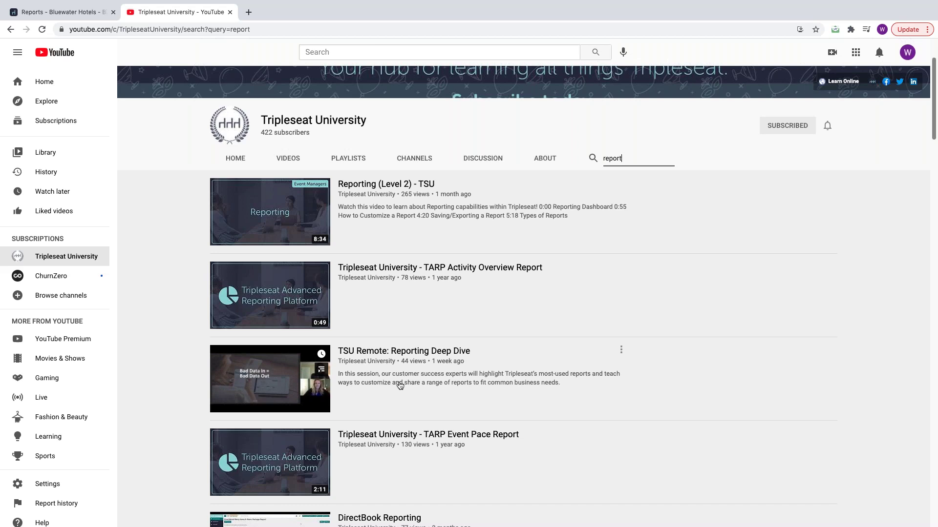
scroll(400, 386, up, 2)
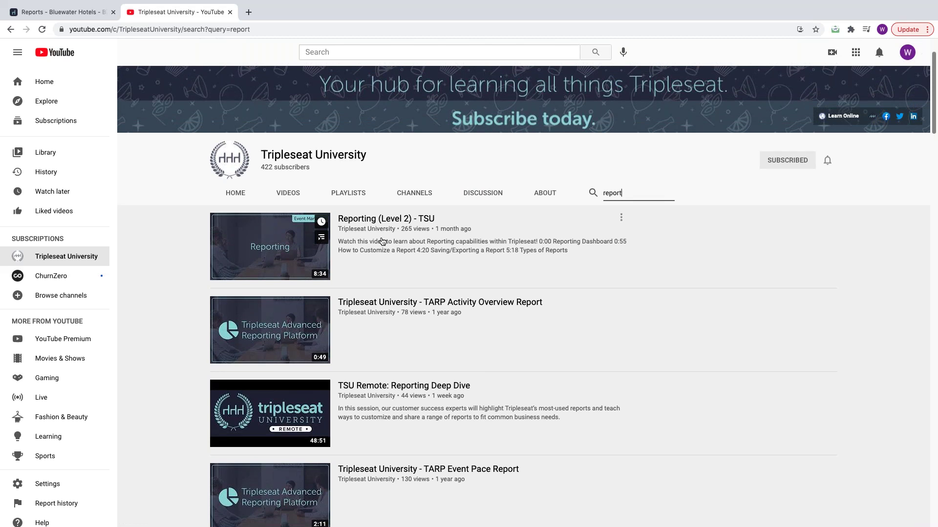
scroll(382, 242, down, 5)
scroll(382, 241, up, 3)
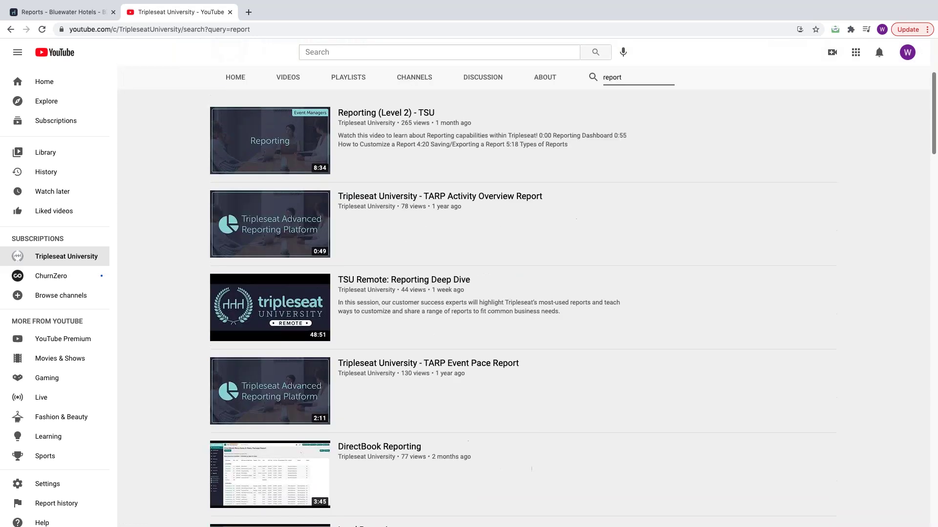
scroll(381, 241, up, 3)
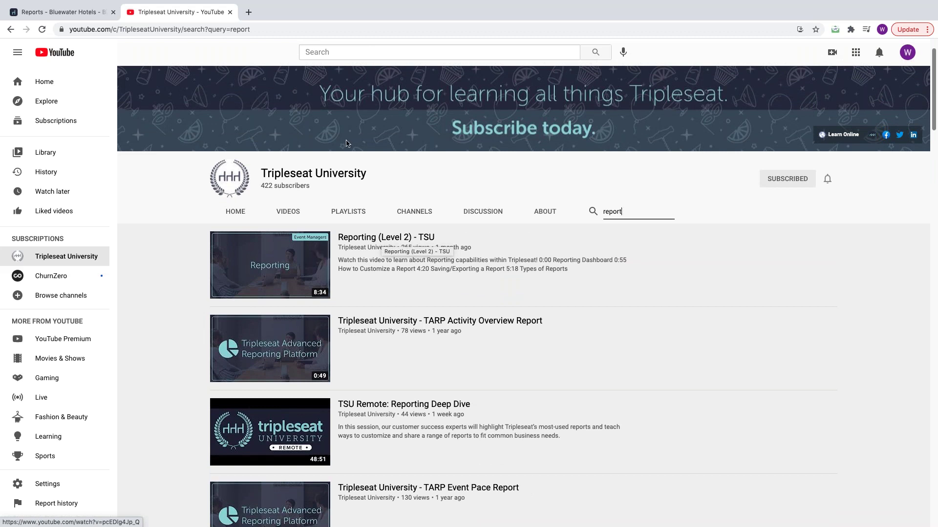
- Close the YouTube channel page, return to Tripleseat's support options, and toggle the browser window's full-screen view
click(230, 12)
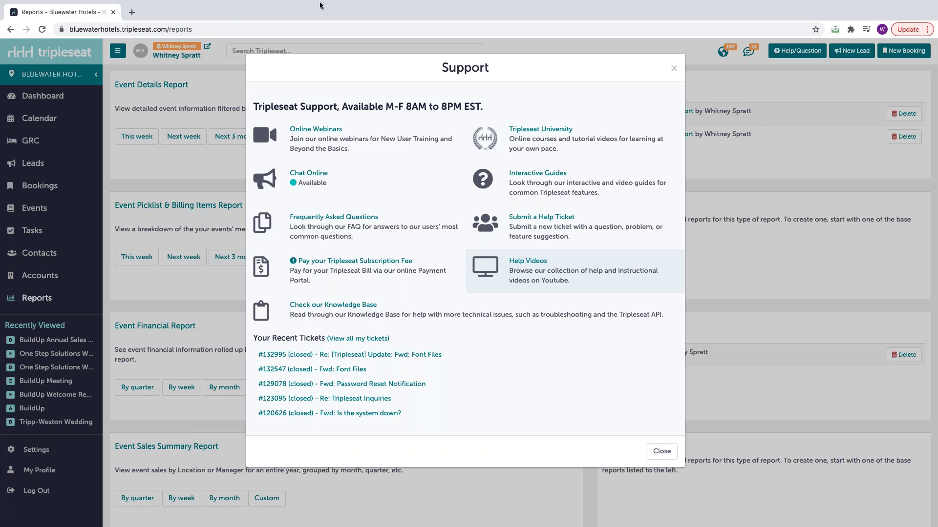
mouse_move(62, 2)
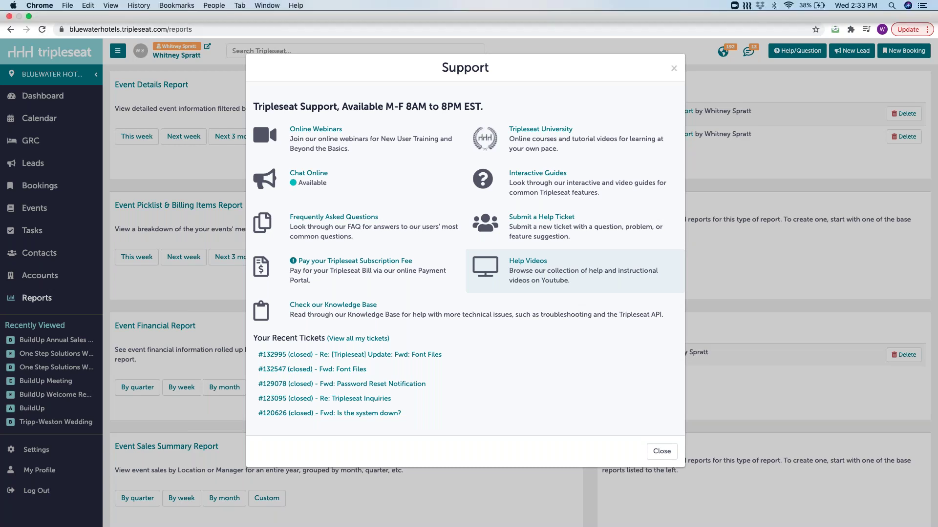
click(28, 17)
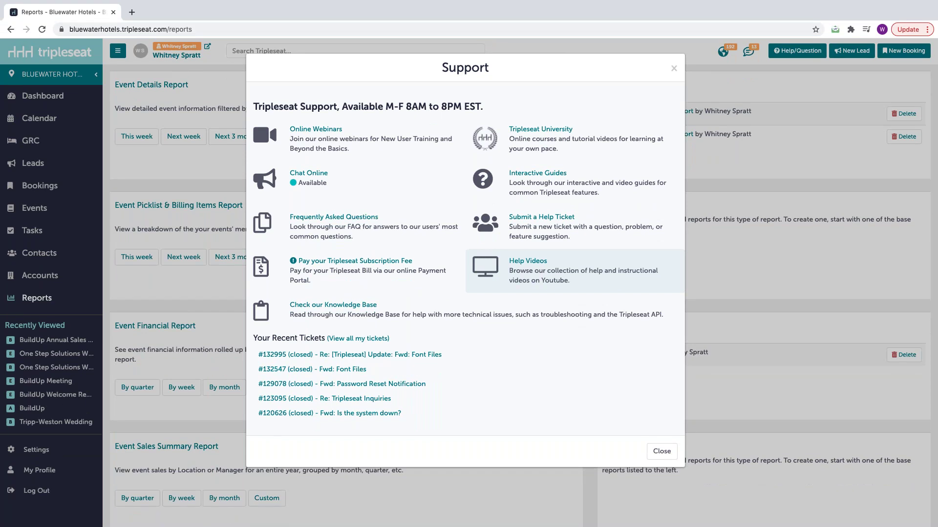